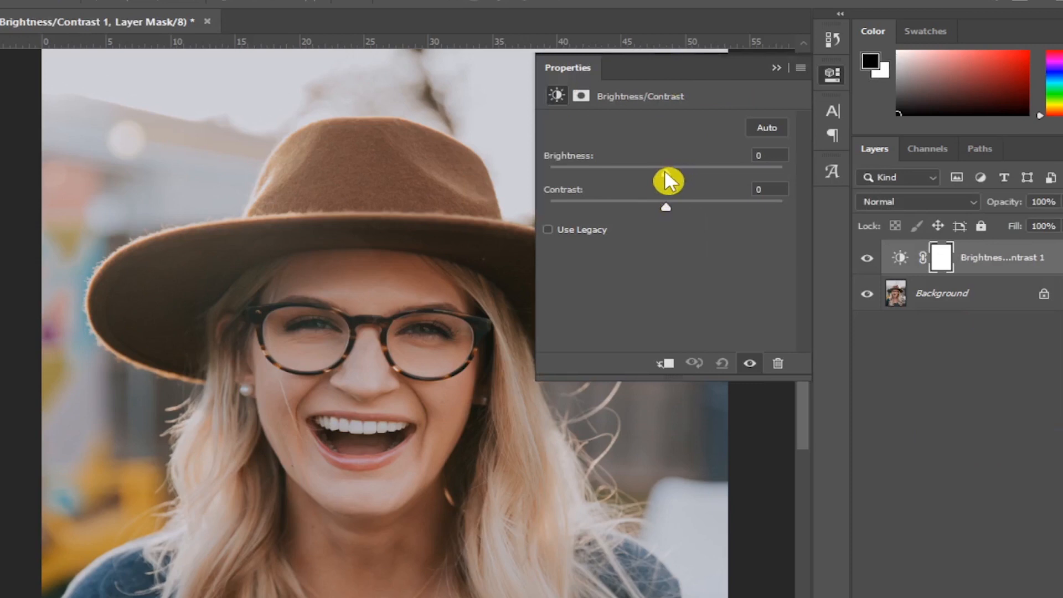
# Step: Set the Brightness/Contrast adjustment layer to brightness -150 and contrast 100
pyautogui.moveTo(664, 169); pyautogui.dragTo(547, 157)
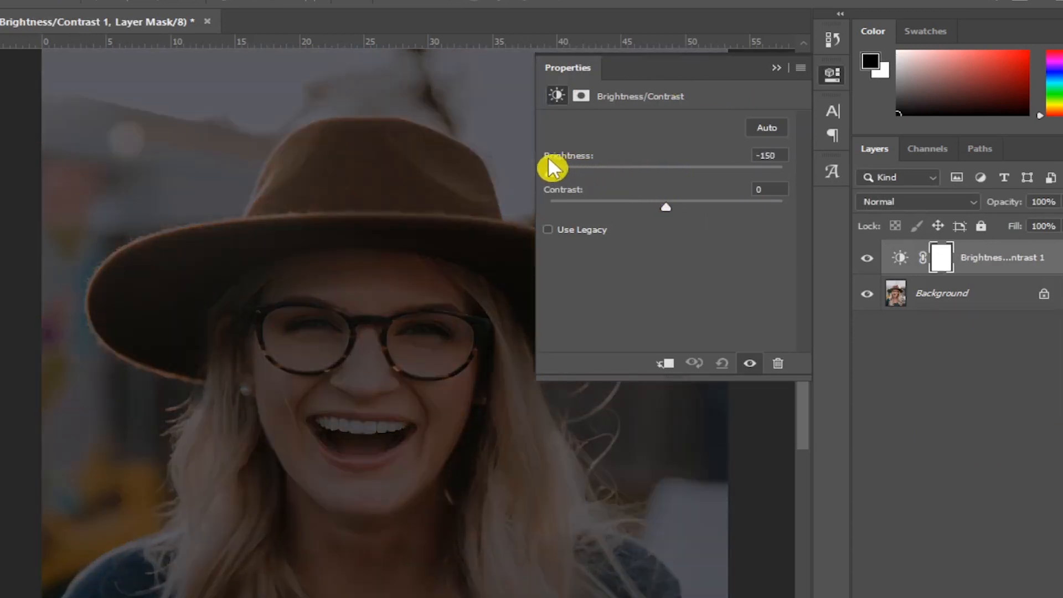
pyautogui.moveTo(661, 215); pyautogui.dragTo(792, 215)
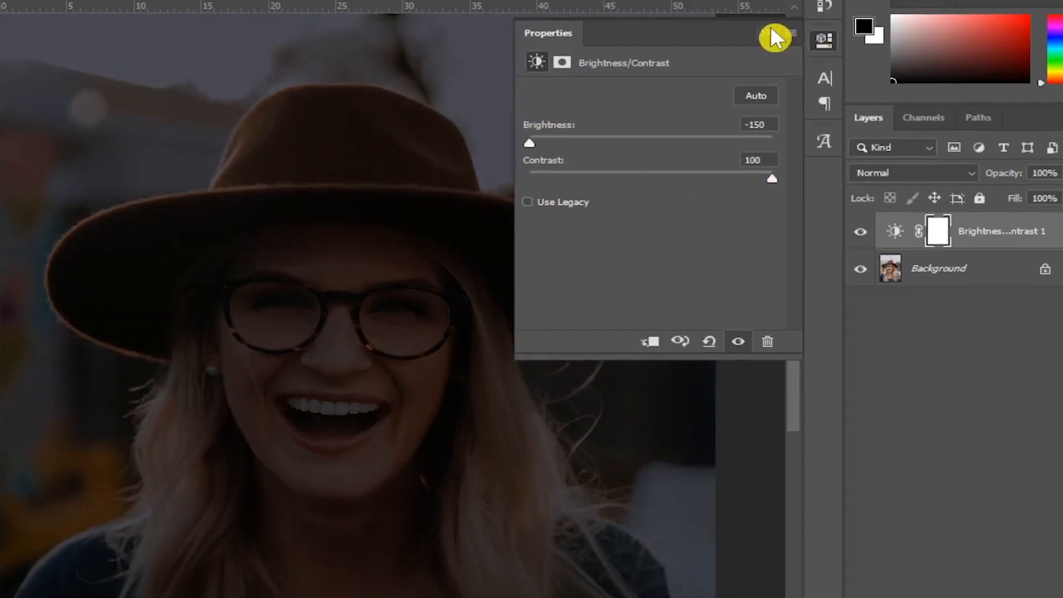
pyautogui.click(777, 68)
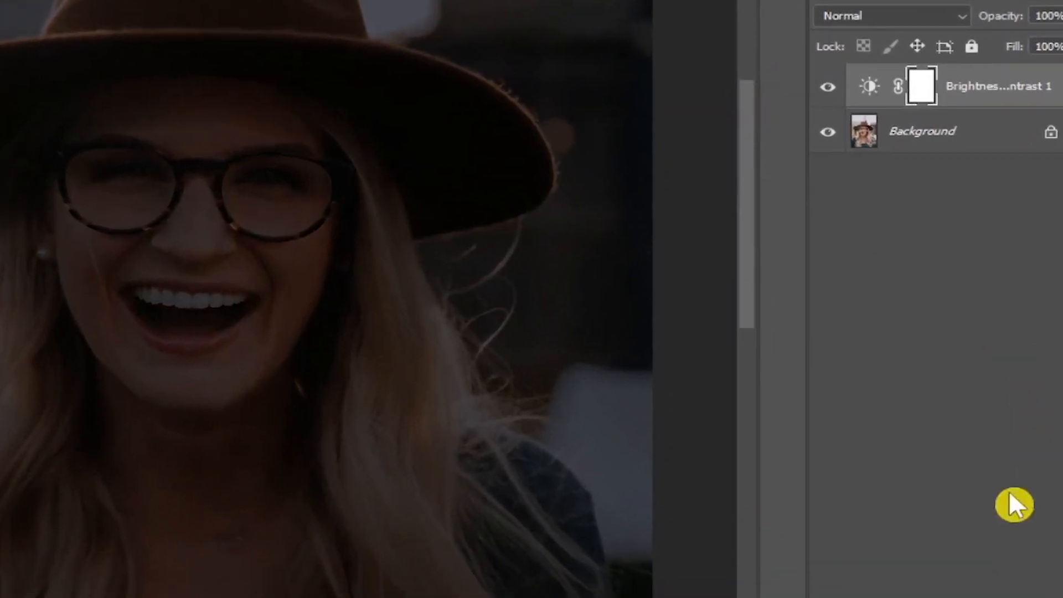
# Step: Add a Hue/Saturation adjustment layer with Colorize enabled and set its hue to 186 for a teal tint
pyautogui.click(936, 570)
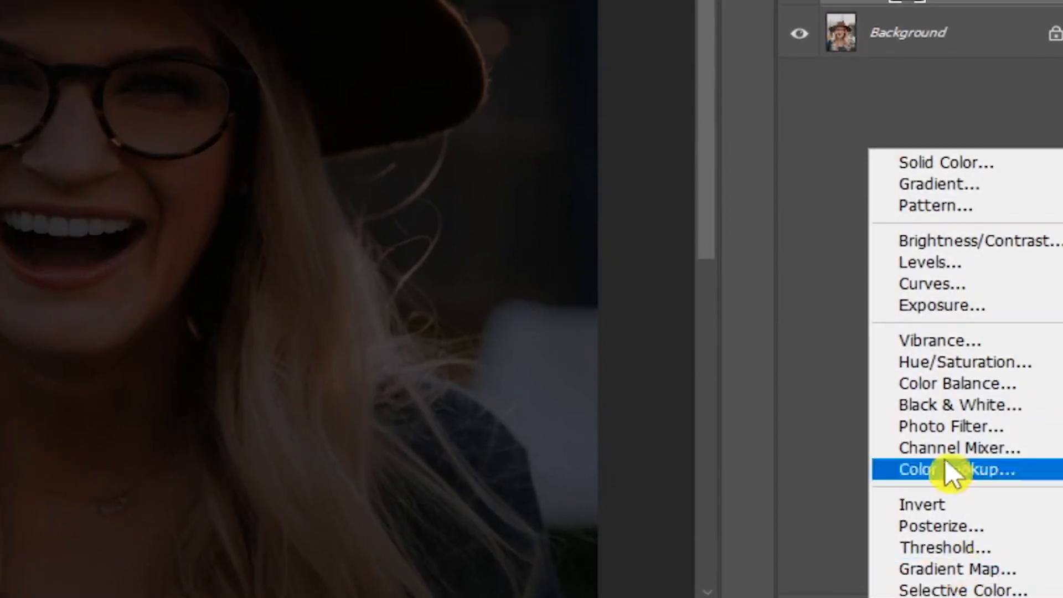
pyautogui.click(944, 364)
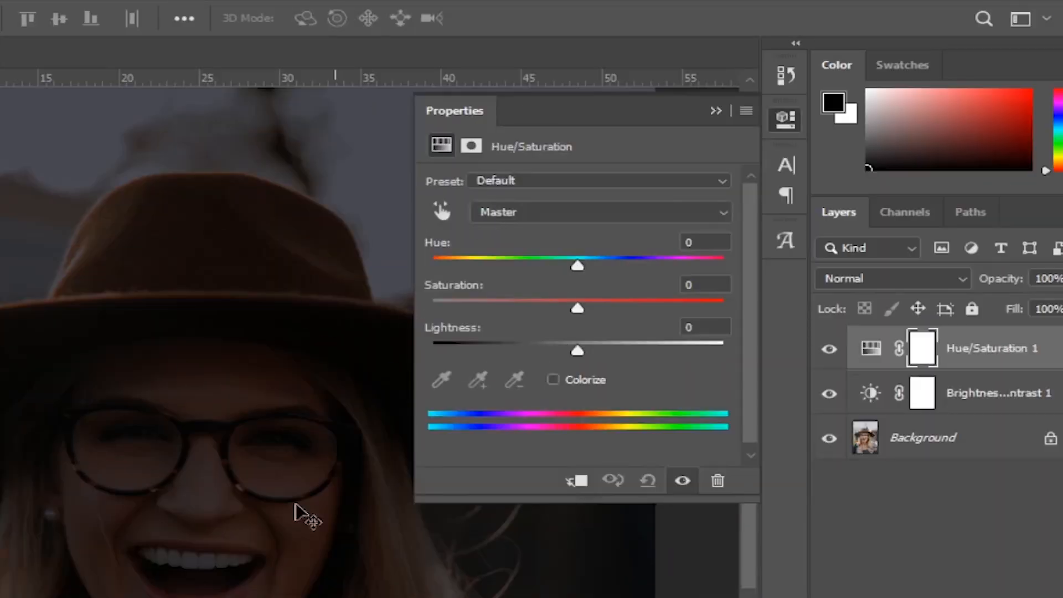
pyautogui.click(553, 379)
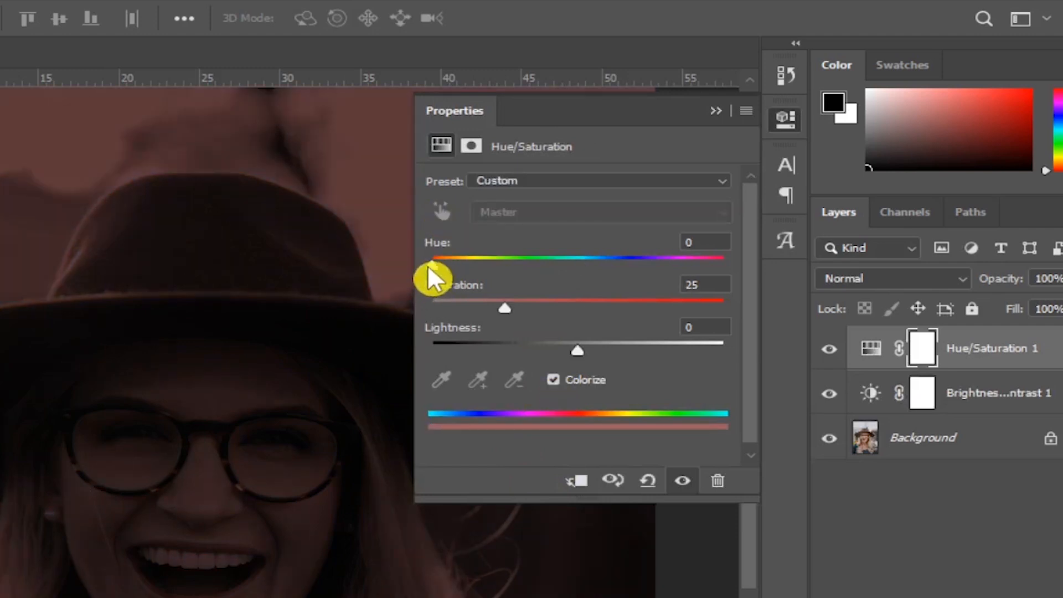
pyautogui.moveTo(433, 261); pyautogui.dragTo(580, 264)
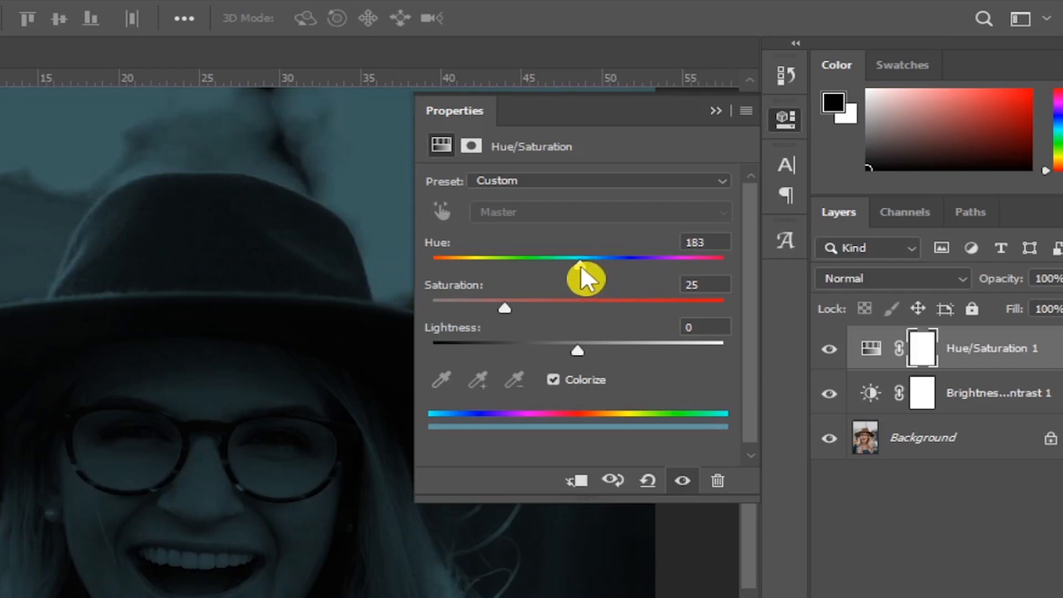
pyautogui.moveTo(580, 264); pyautogui.dragTo(583, 263)
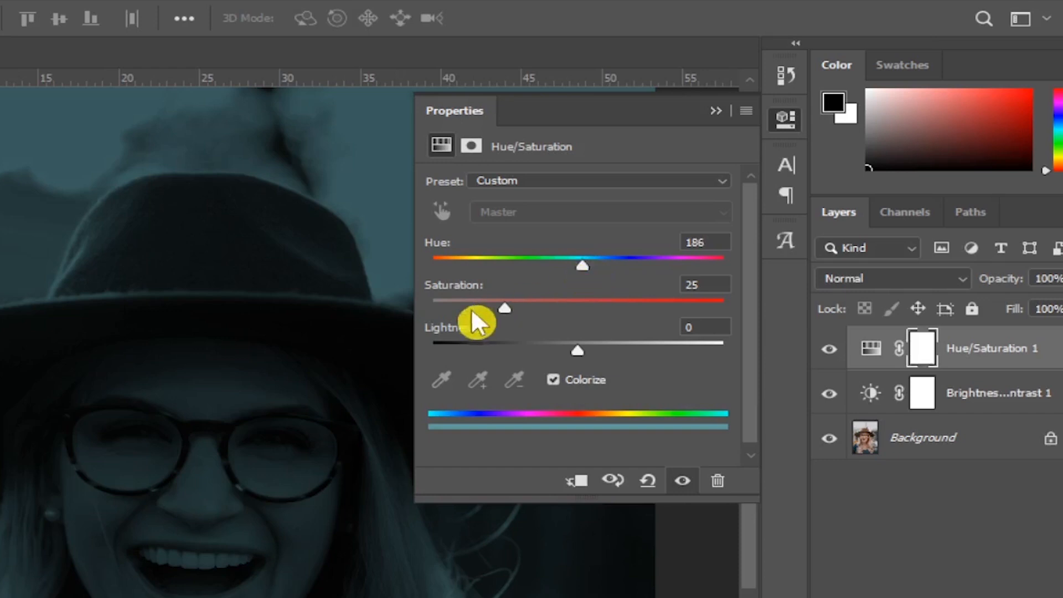
# Step: Raise the Hue/Saturation layer's saturation to strengthen the teal tint and slightly lower its lightness
pyautogui.moveTo(504, 307); pyautogui.dragTo(605, 307)
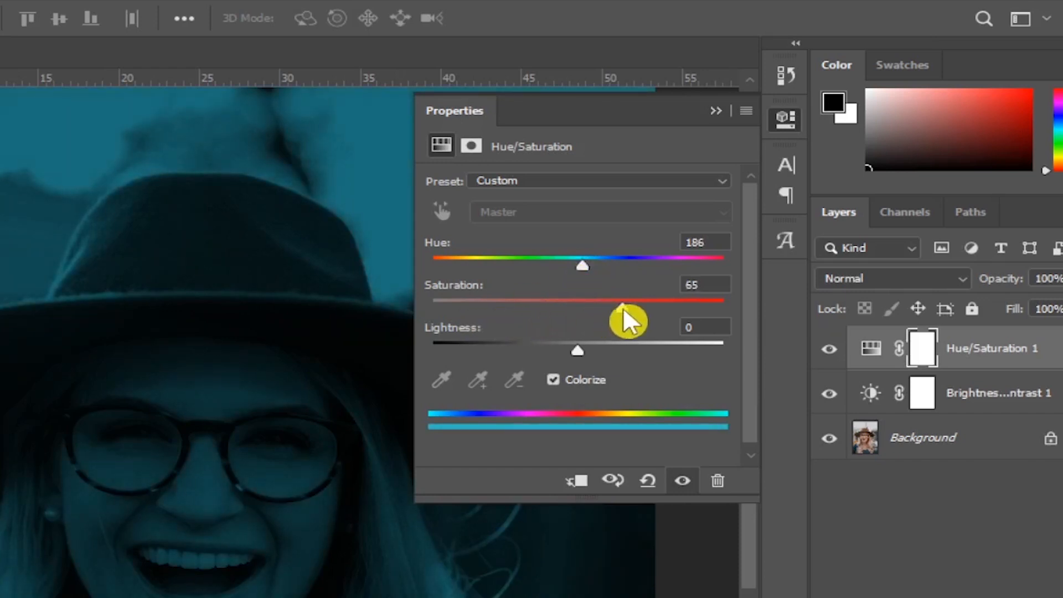
pyautogui.moveTo(622, 307); pyautogui.dragTo(599, 300)
pyautogui.moveTo(583, 345); pyautogui.dragTo(557, 342)
pyautogui.click(714, 111)
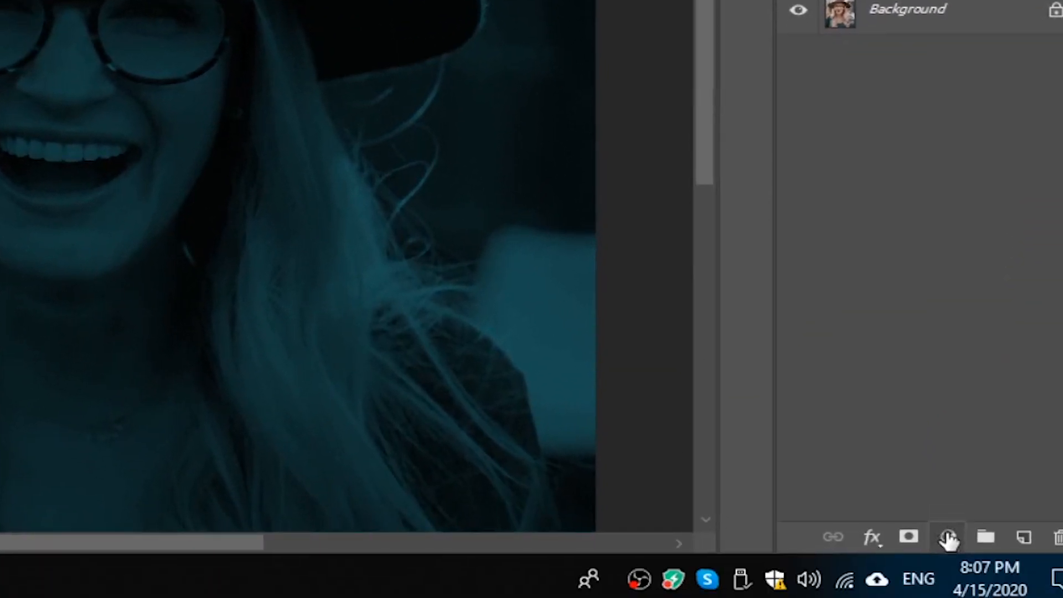
# Step: Add a Levels adjustment layer with output white 171, midtone input 0.95 and white input 242
pyautogui.click(947, 537)
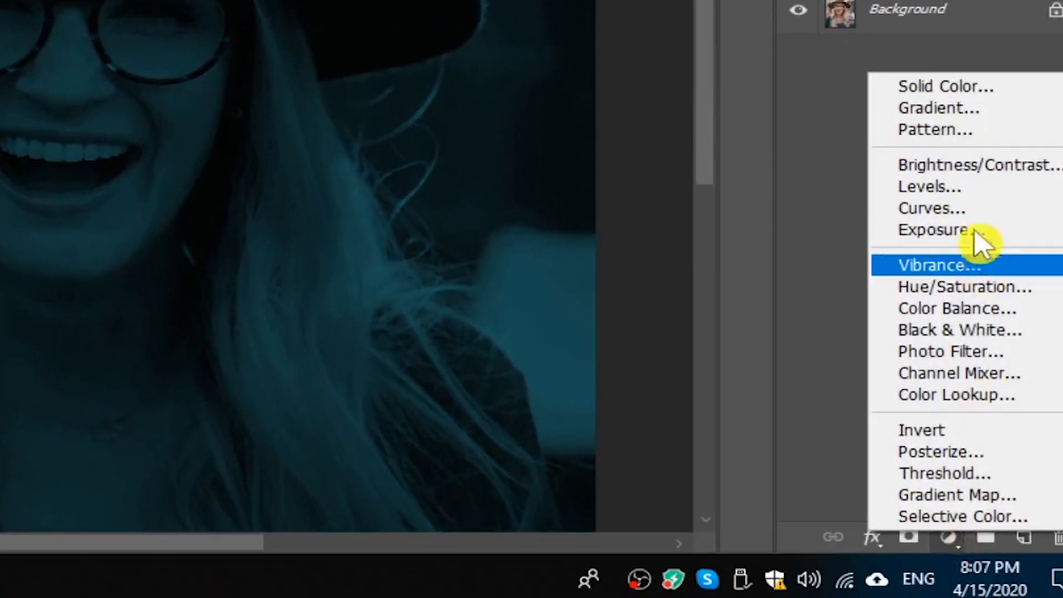
pyautogui.click(957, 184)
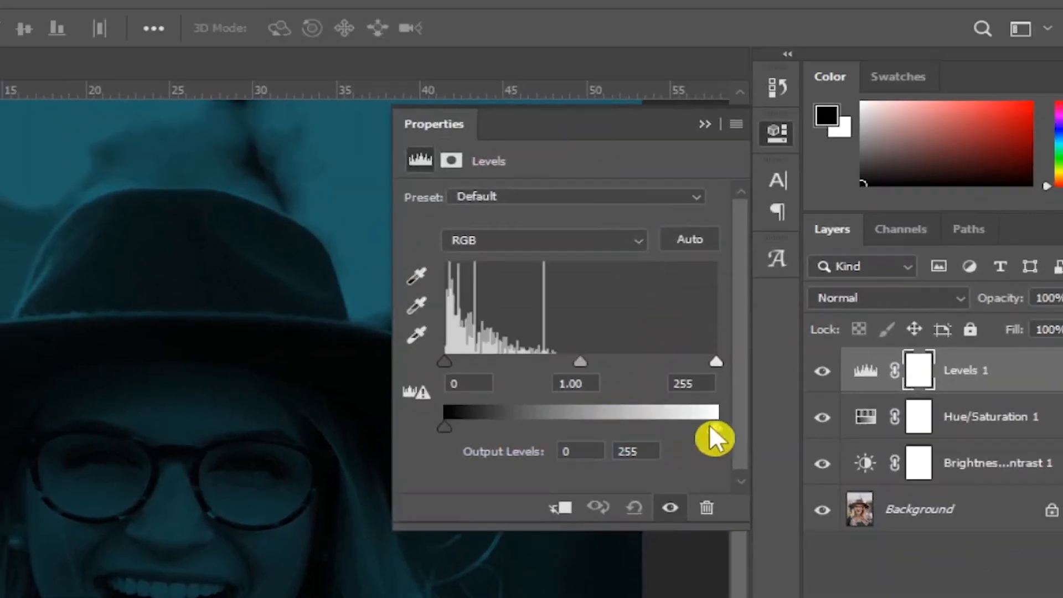
pyautogui.moveTo(709, 424); pyautogui.dragTo(626, 410)
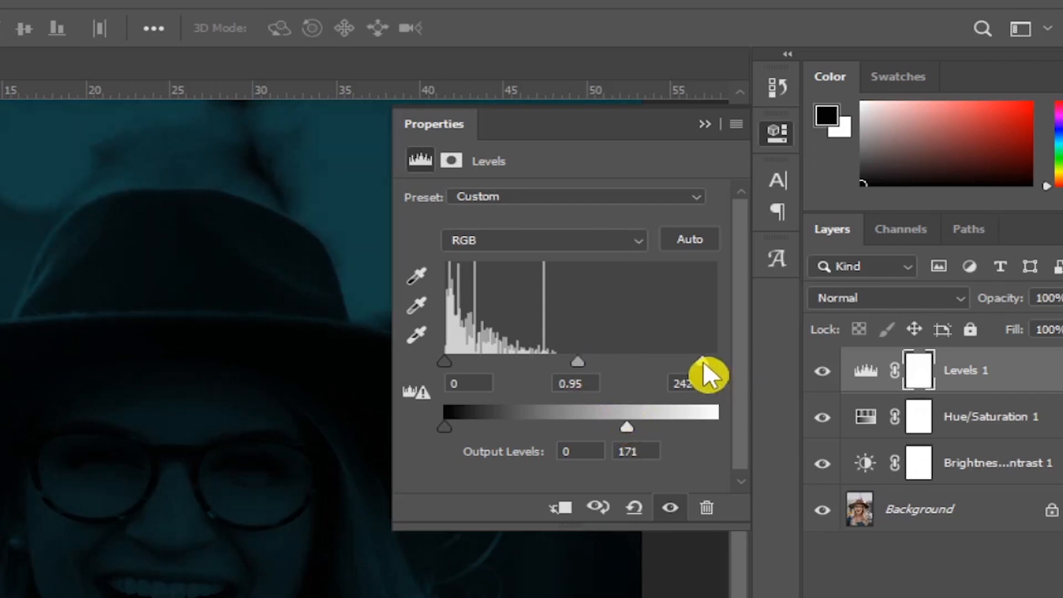
pyautogui.click(704, 123)
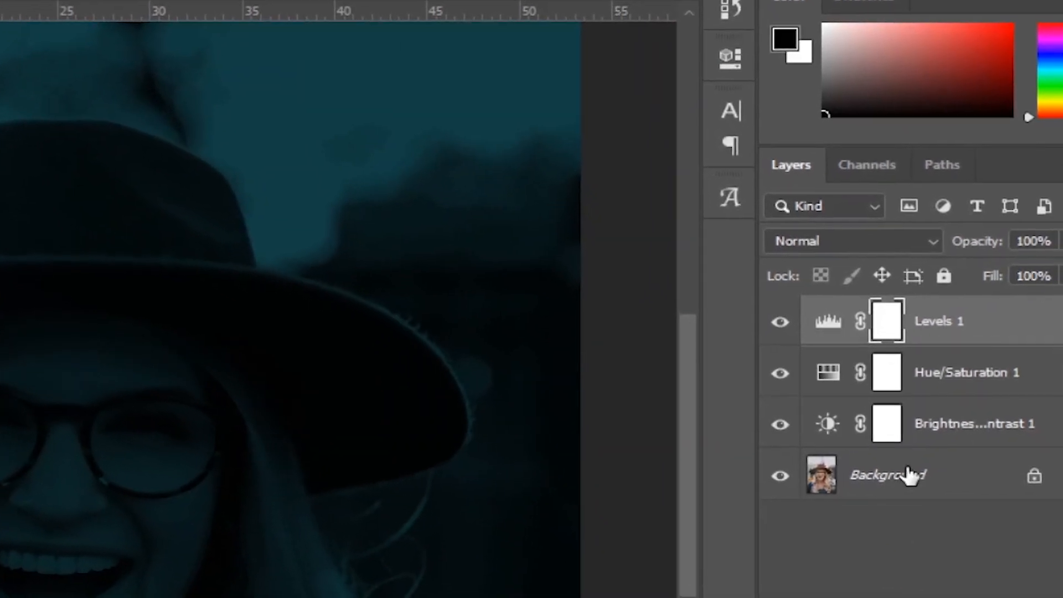
# Step: Duplicate the Background layer and move the copy above all the adjustment layers
pyautogui.press('x')
pyautogui.click(900, 487)
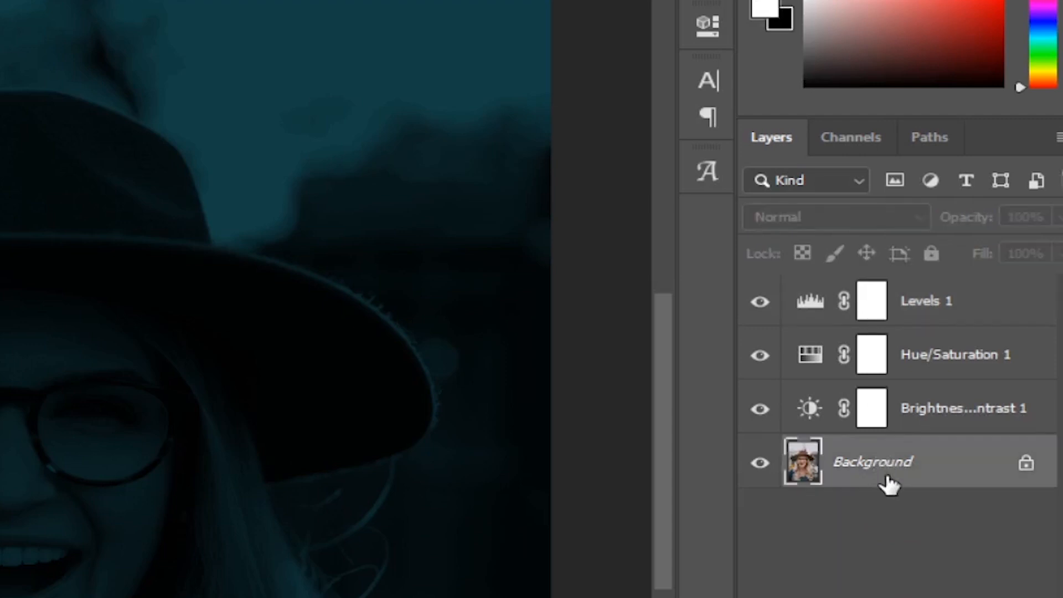
pyautogui.hotkey('ctrl', 'j')
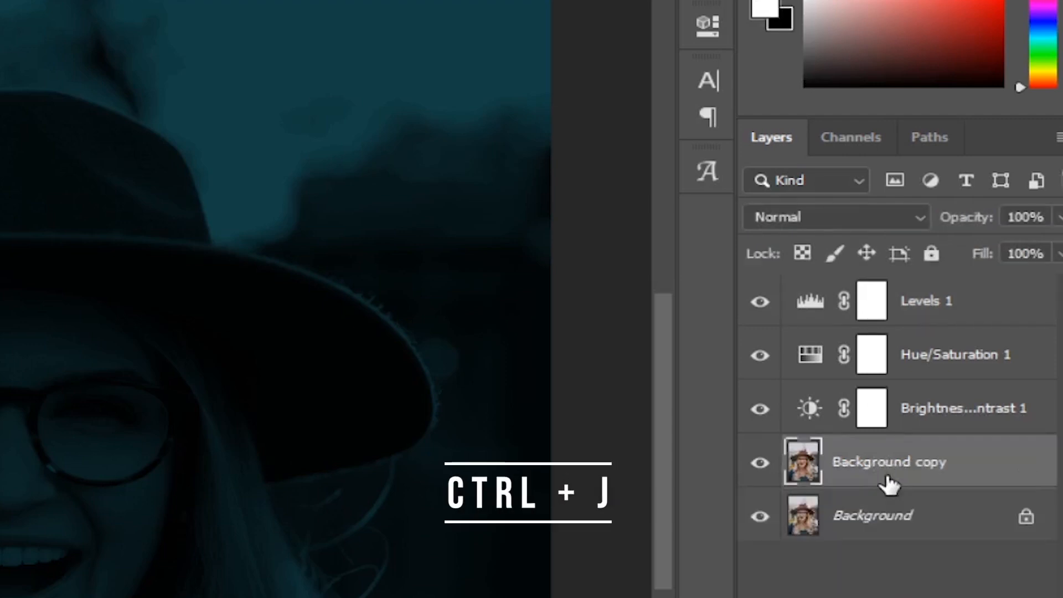
pyautogui.moveTo(925, 484); pyautogui.dragTo(916, 302)
pyautogui.moveTo(897, 352); pyautogui.dragTo(933, 301)
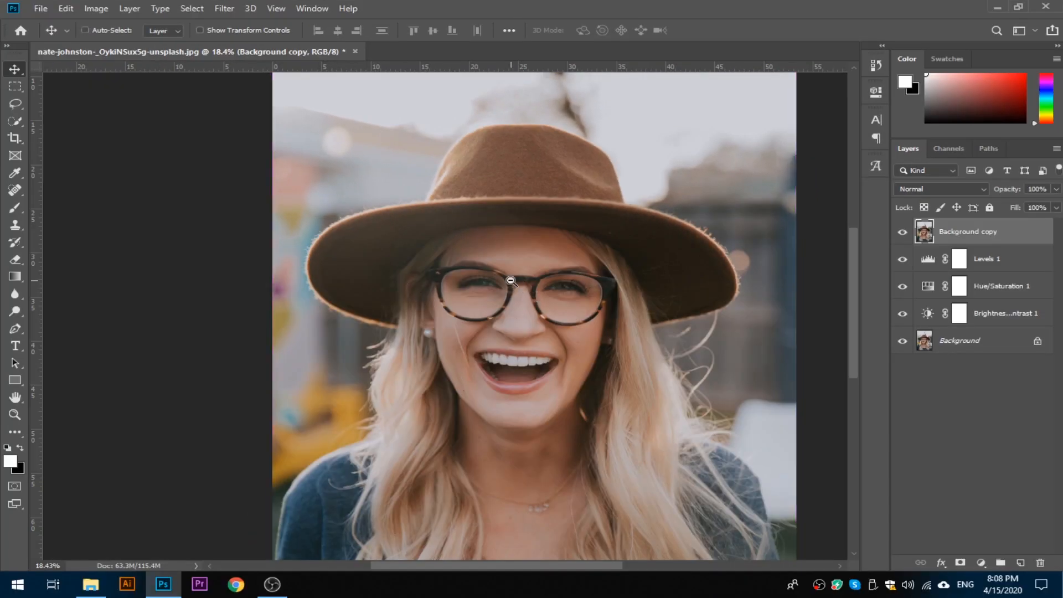
# Step: With the Pen tool, trace the top outer edge of the left lens rim from its outer corner to the nose bridge
pyautogui.moveTo(500, 295); pyautogui.dragTo(547, 312)
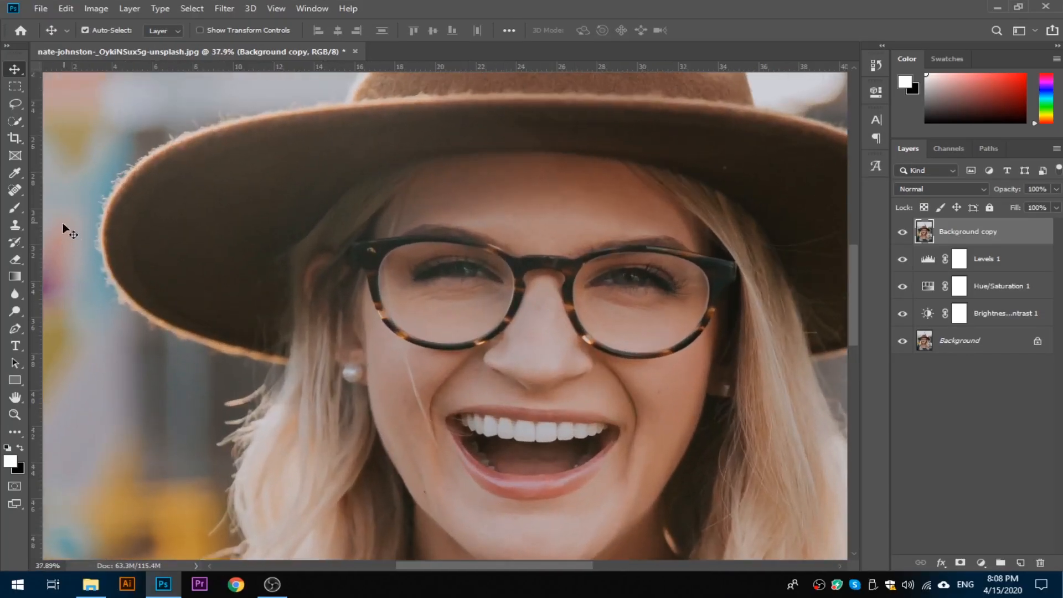
pyautogui.press('p')
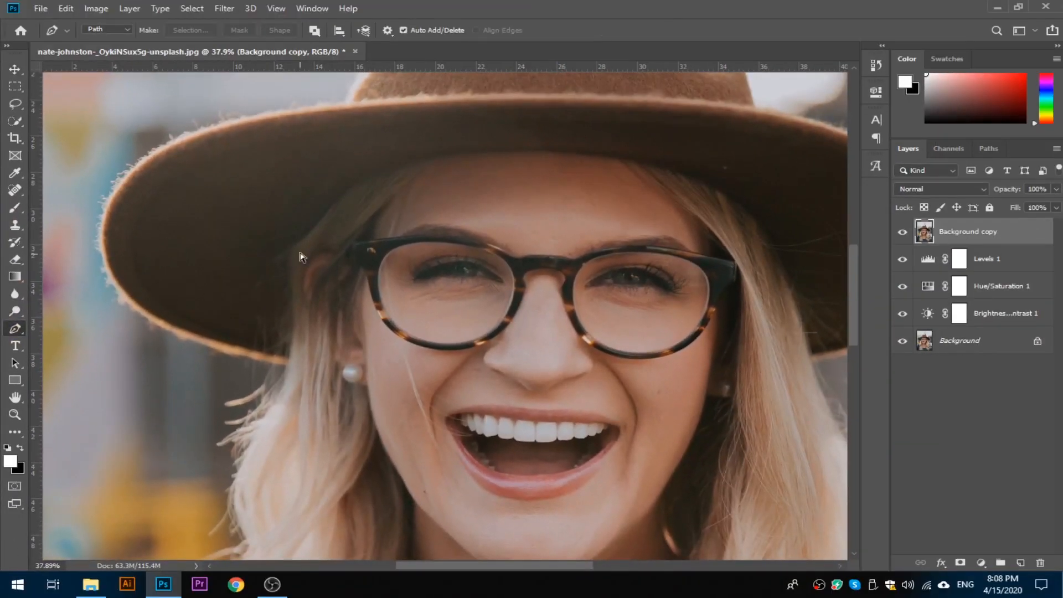
pyautogui.moveTo(308, 247); pyautogui.dragTo(484, 293)
pyautogui.moveTo(549, 284); pyautogui.dragTo(360, 232)
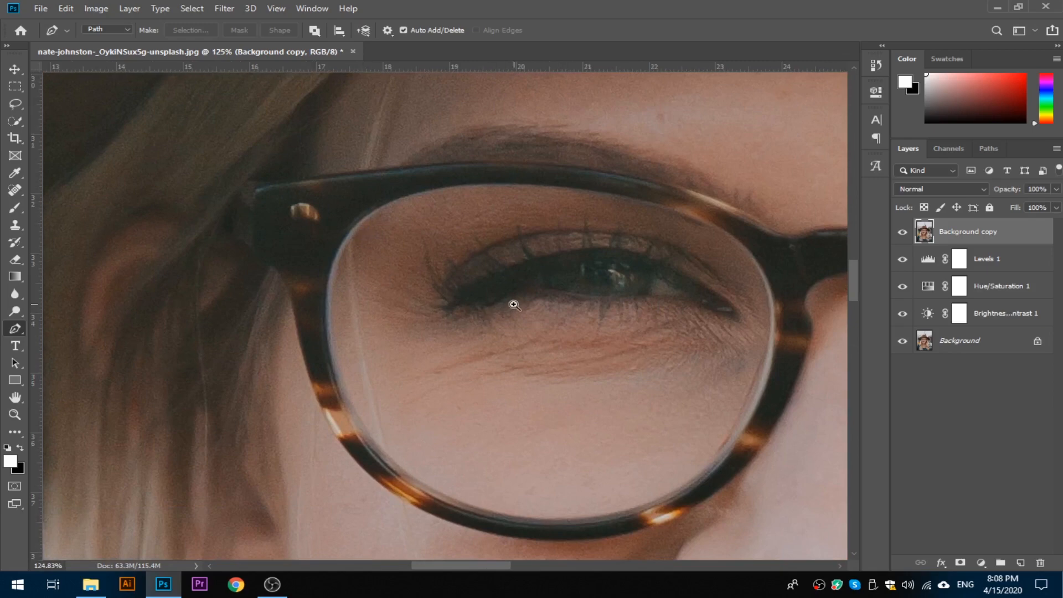
pyautogui.moveTo(501, 295); pyautogui.dragTo(440, 269)
pyautogui.moveTo(552, 337)
pyautogui.mouseDown()
pyautogui.moveTo(500, 320)
pyautogui.moveTo(535, 337)
pyautogui.mouseUp()
pyautogui.moveTo(421, 315); pyautogui.dragTo(463, 336)
pyautogui.moveTo(393, 294); pyautogui.dragTo(243, 281)
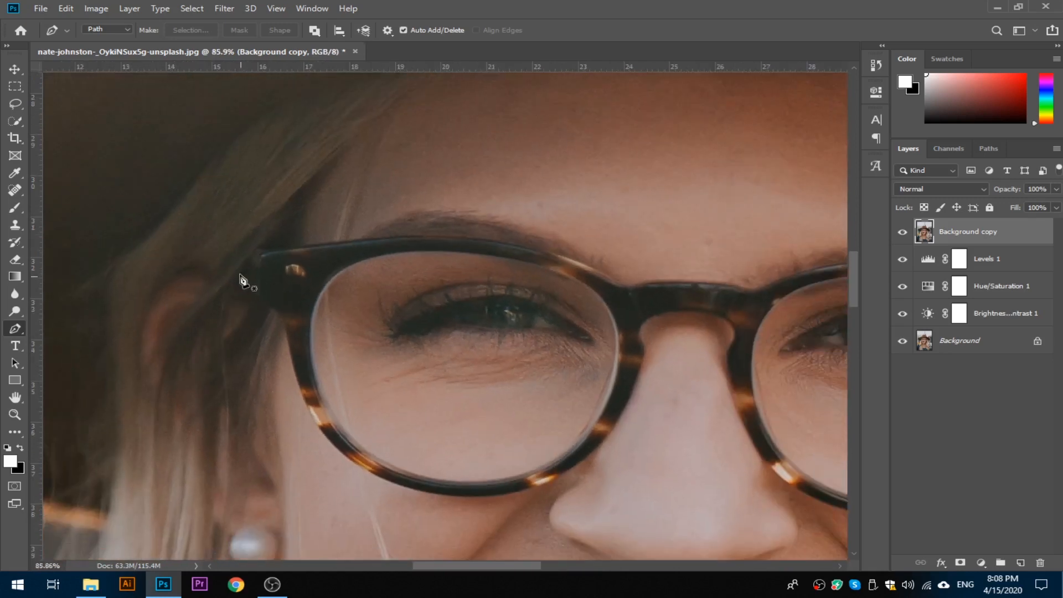
pyautogui.click(251, 254)
pyautogui.moveTo(303, 249); pyautogui.dragTo(314, 245)
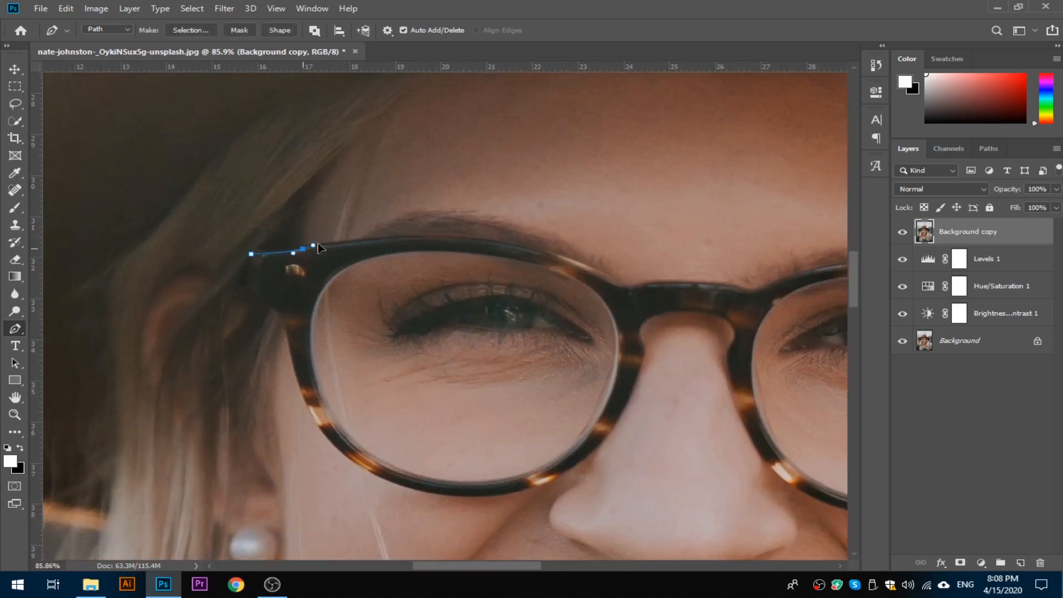
pyautogui.moveTo(609, 280); pyautogui.dragTo(745, 357)
pyautogui.keyDown('alt'); pyautogui.click(609, 280); pyautogui.keyUp('alt')
pyautogui.moveTo(644, 284); pyautogui.dragTo(651, 274)
pyautogui.keyDown('alt'); pyautogui.click(644, 284); pyautogui.keyUp('alt')
# Step: Continue the path across the nose bridge, along the top of the right lens rim and around its outer corner
pyautogui.moveTo(791, 295); pyautogui.dragTo(413, 313)
pyautogui.keyDown('alt'); pyautogui.click(371, 299); pyautogui.keyUp('alt')
pyautogui.moveTo(668, 309); pyautogui.dragTo(446, 308)
pyautogui.moveTo(516, 303); pyautogui.dragTo(747, 379)
pyautogui.keyDown('alt'); pyautogui.click(516, 304); pyautogui.keyUp('alt')
pyautogui.moveTo(511, 332)
pyautogui.mouseDown()
pyautogui.moveTo(500, 294)
pyautogui.moveTo(495, 325)
pyautogui.mouseUp()
pyautogui.keyDown('alt'); pyautogui.click(503, 313); pyautogui.keyUp('alt')
pyautogui.moveTo(487, 373); pyautogui.dragTo(528, 313)
pyautogui.keyDown('alt'); pyautogui.click(496, 295); pyautogui.keyUp('alt')
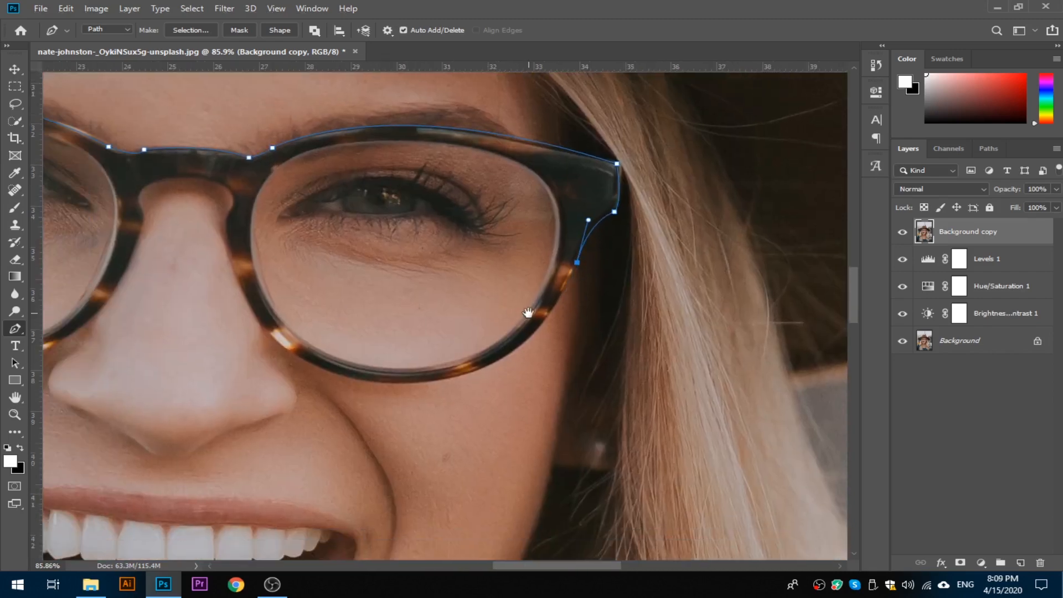
# Step: Continue the path along the lower edge of the right lens rim and around the arch under the nose bridge
pyautogui.moveTo(470, 375); pyautogui.dragTo(387, 400)
pyautogui.keyDown('alt'); pyautogui.click(469, 375); pyautogui.keyUp('alt')
pyautogui.moveTo(227, 235); pyautogui.dragTo(201, 124)
pyautogui.keyDown('alt'); pyautogui.click(227, 320); pyautogui.keyUp('alt')
pyautogui.moveTo(237, 292); pyautogui.dragTo(252, 280)
pyautogui.keyDown('alt'); pyautogui.click(237, 292); pyautogui.keyUp('alt')
pyautogui.moveTo(194, 261); pyautogui.dragTo(157, 265)
pyautogui.keyDown('alt'); pyautogui.click(195, 261); pyautogui.keyUp('alt')
pyautogui.moveTo(242, 293); pyautogui.dragTo(342, 266)
pyautogui.moveTo(238, 261); pyautogui.dragTo(239, 269)
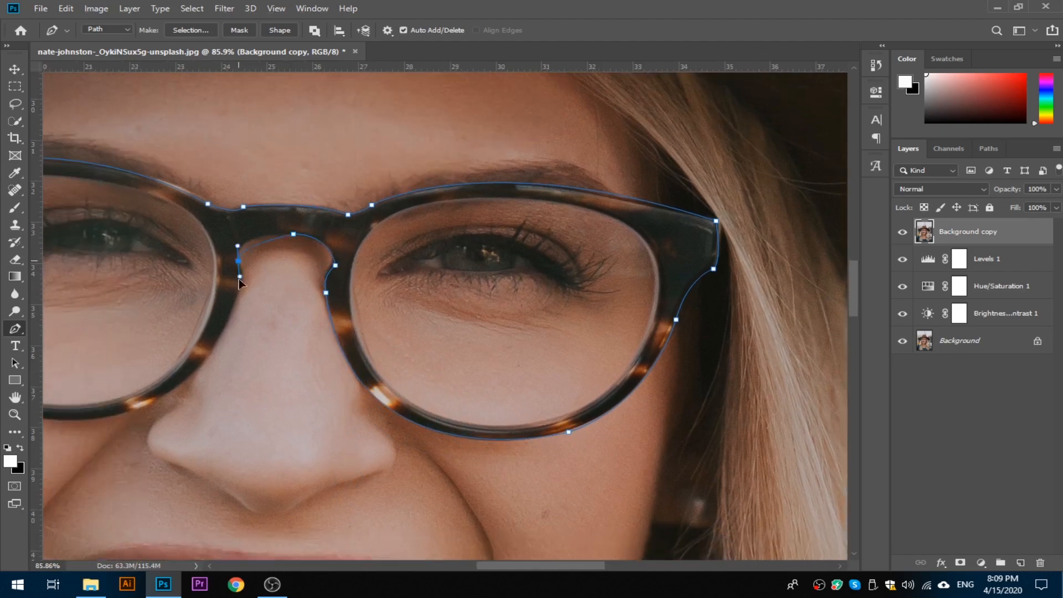
pyautogui.keyDown('alt'); pyautogui.click(238, 261); pyautogui.keyUp('alt')
# Step: Trace the lower outer edge of the left lens rim and close the glasses outline at its starting corner
pyautogui.moveTo(178, 376); pyautogui.dragTo(320, 359)
pyautogui.moveTo(277, 392); pyautogui.dragTo(158, 449)
pyautogui.moveTo(276, 409); pyautogui.dragTo(353, 430)
pyautogui.moveTo(111, 283); pyautogui.dragTo(77, 97)
pyautogui.keyDown('alt'); pyautogui.click(112, 284); pyautogui.keyUp('alt')
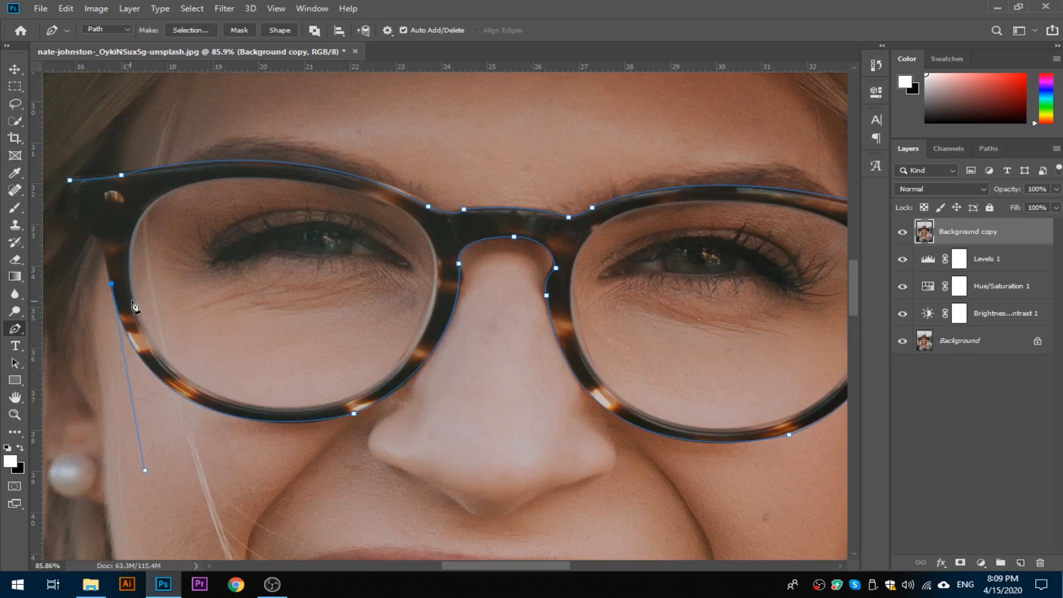
pyautogui.moveTo(128, 307); pyautogui.dragTo(211, 339)
pyautogui.moveTo(162, 253); pyautogui.dragTo(134, 232)
pyautogui.keyDown('alt'); pyautogui.click(162, 254); pyautogui.keyUp('alt')
pyautogui.click(145, 244)
pyautogui.click(155, 212)
pyautogui.scroll(-4, 470, 397)
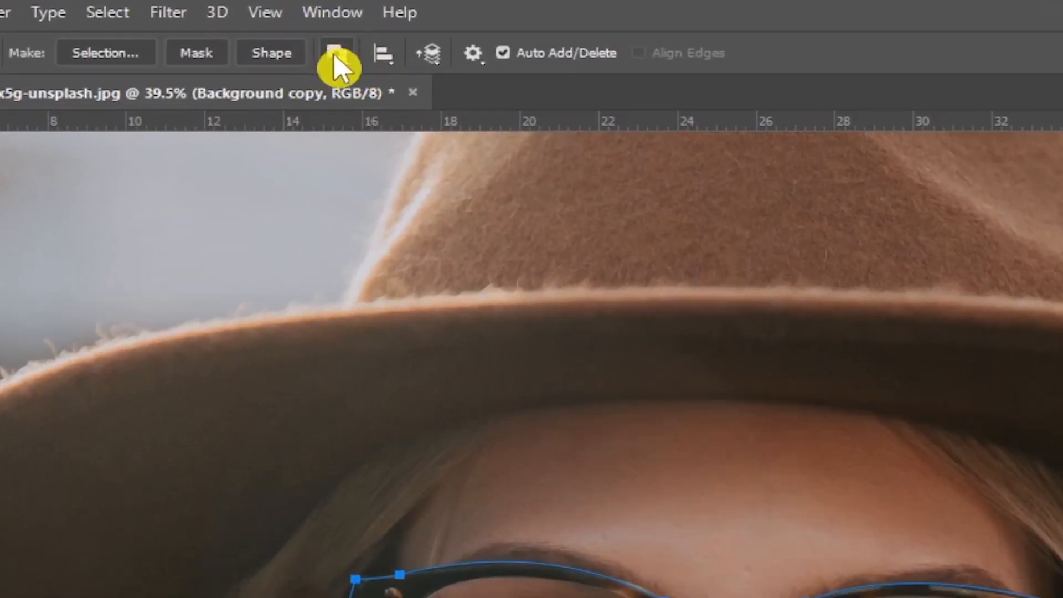
# Step: Set the path operation to Exclude Overlapping Shapes and trace a closed path along the inner rim of the left lens
pyautogui.click(338, 53)
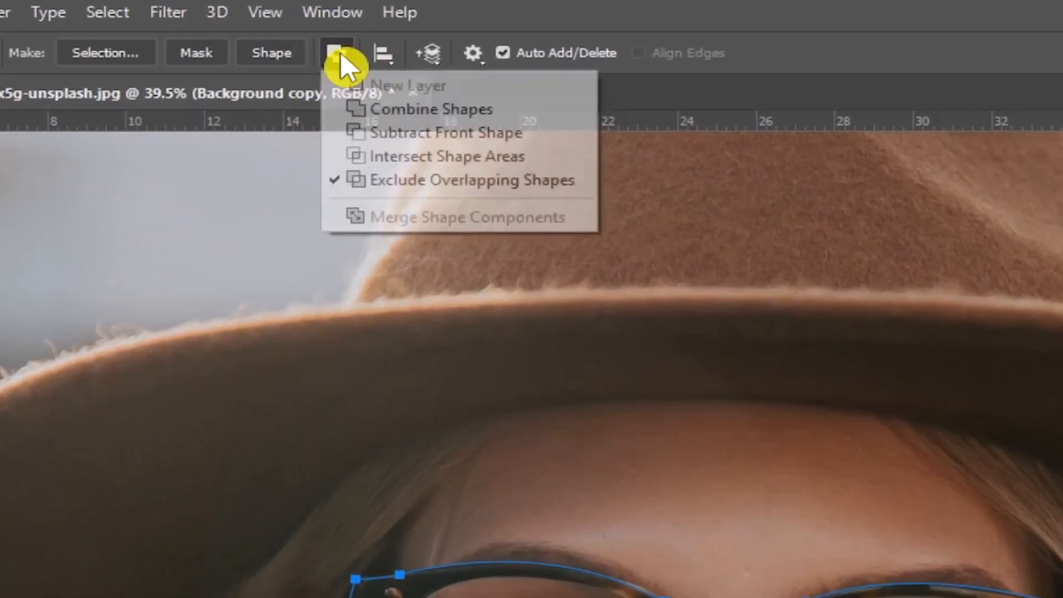
pyautogui.click(415, 178)
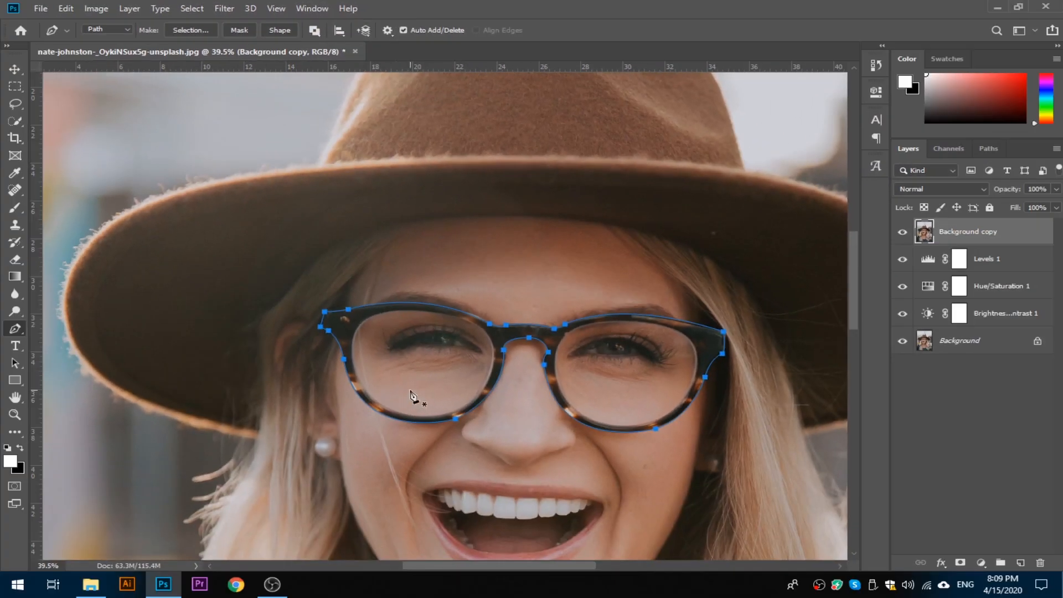
pyautogui.moveTo(389, 336); pyautogui.dragTo(449, 351)
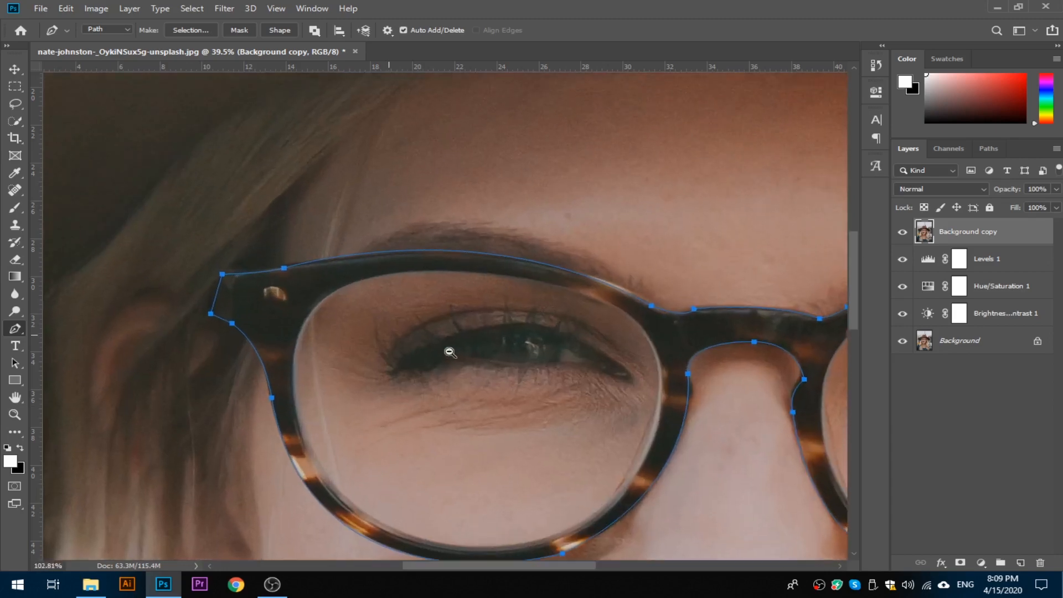
pyautogui.moveTo(568, 355); pyautogui.dragTo(532, 327)
pyautogui.click(283, 274)
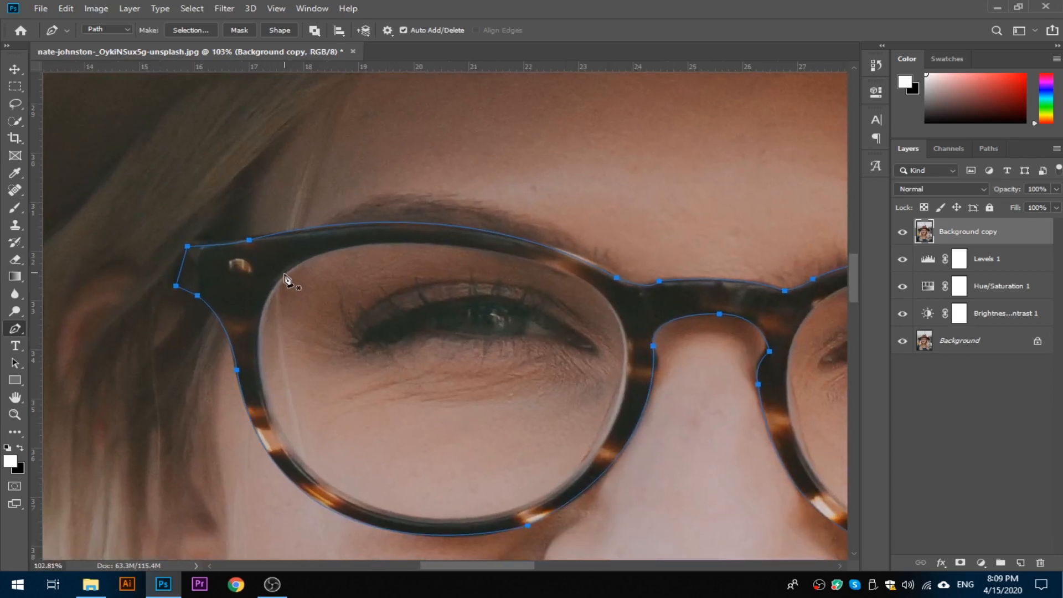
pyautogui.moveTo(607, 298); pyautogui.dragTo(789, 410)
pyautogui.moveTo(527, 502); pyautogui.dragTo(385, 446)
pyautogui.moveTo(265, 266); pyautogui.dragTo(194, 102)
pyautogui.keyDown('alt'); pyautogui.click(264, 266); pyautogui.keyUp('alt')
pyautogui.moveTo(319, 222); pyautogui.dragTo(264, 337)
pyautogui.moveTo(228, 253); pyautogui.dragTo(273, 185)
# Step: Start a path on the inner rim of the right lens and trace its upper edge
pyautogui.scroll(-2, 271, 365)
pyautogui.moveTo(269, 361); pyautogui.dragTo(94, 332)
pyautogui.scroll(7, 354, 288)
pyautogui.click(340, 285)
pyautogui.scroll(-7, 487, 341)
pyautogui.moveTo(491, 342); pyautogui.dragTo(307, 342)
pyautogui.moveTo(504, 284); pyautogui.dragTo(723, 345)
pyautogui.keyDown('alt'); pyautogui.click(505, 284); pyautogui.keyUp('alt')
# Step: Trace the outer and lower inner rim of the right lens and close the path at its starting point
pyautogui.moveTo(559, 481); pyautogui.dragTo(519, 435)
pyautogui.moveTo(441, 421); pyautogui.dragTo(316, 543)
pyautogui.keyDown('alt'); pyautogui.click(442, 421); pyautogui.keyUp('alt')
pyautogui.moveTo(234, 407); pyautogui.dragTo(137, 327)
pyautogui.keyDown('alt'); pyautogui.click(234, 407); pyautogui.keyUp('alt')
pyautogui.moveTo(234, 307); pyautogui.dragTo(282, 367)
pyautogui.moveTo(250, 327); pyautogui.dragTo(281, 238)
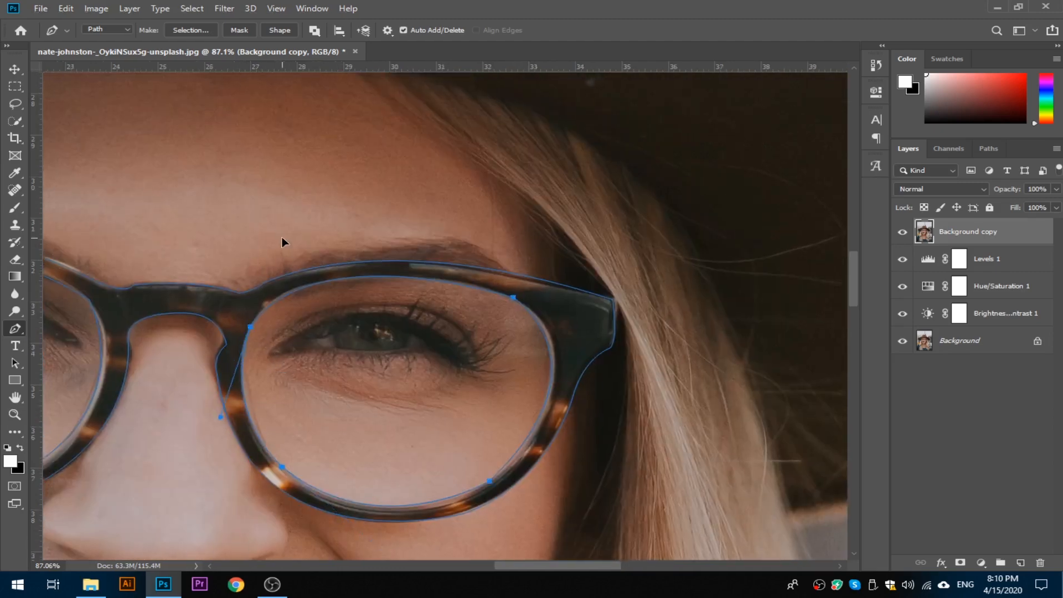
pyautogui.scroll(-4, 394, 365)
pyautogui.moveTo(419, 367); pyautogui.dragTo(612, 317)
pyautogui.scroll(-1, 471, 367)
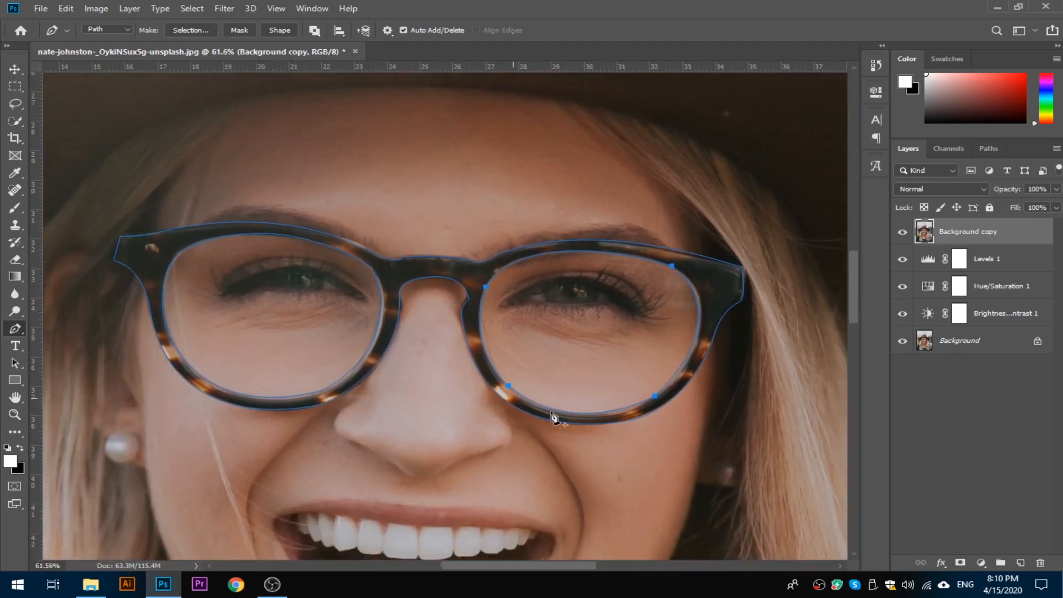
# Step: Trace a closed path around the pearl earring on the left side of the face
pyautogui.scroll(-10, 525, 405)
pyautogui.scroll(15, 426, 432)
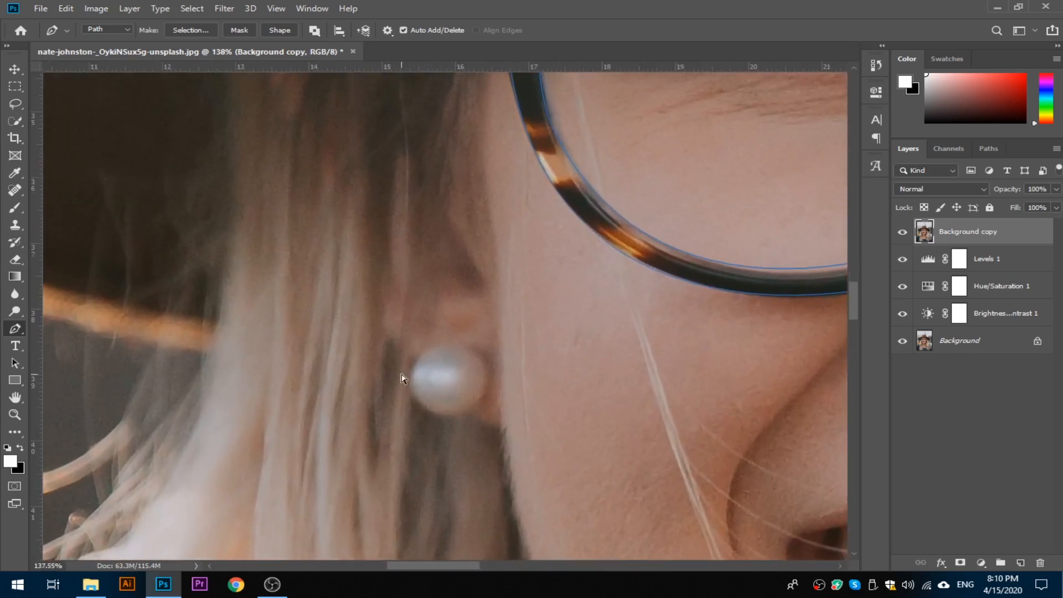
pyautogui.scroll(3, 403, 373)
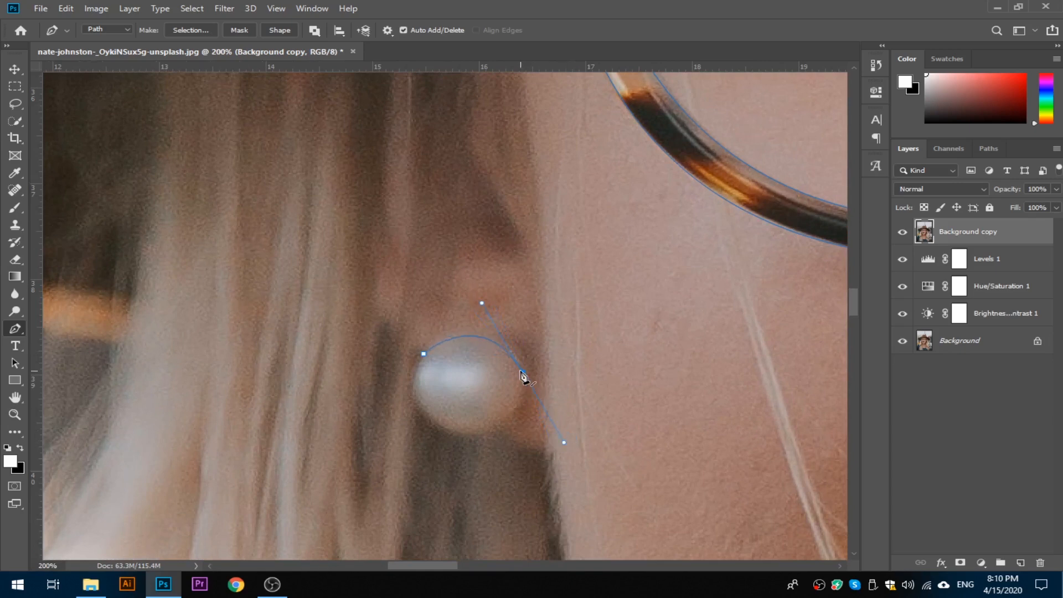
pyautogui.keyDown('alt'); pyautogui.click(522, 373); pyautogui.keyUp('alt')
pyautogui.keyDown('alt'); pyautogui.click(453, 436); pyautogui.keyUp('alt')
pyautogui.moveTo(656, 400); pyautogui.dragTo(569, 396)
pyautogui.moveTo(780, 404); pyautogui.dragTo(344, 355)
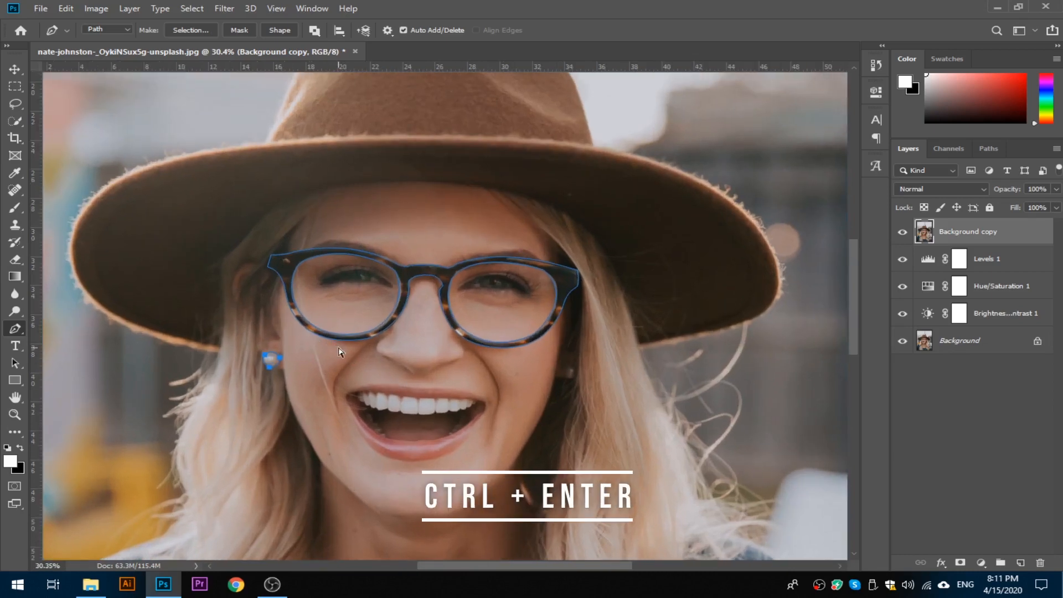
# Step: Convert the traced path into a selection, mask Background copy with it, and invert the layer's colors
pyautogui.hotkey('ctrl', 'Return')
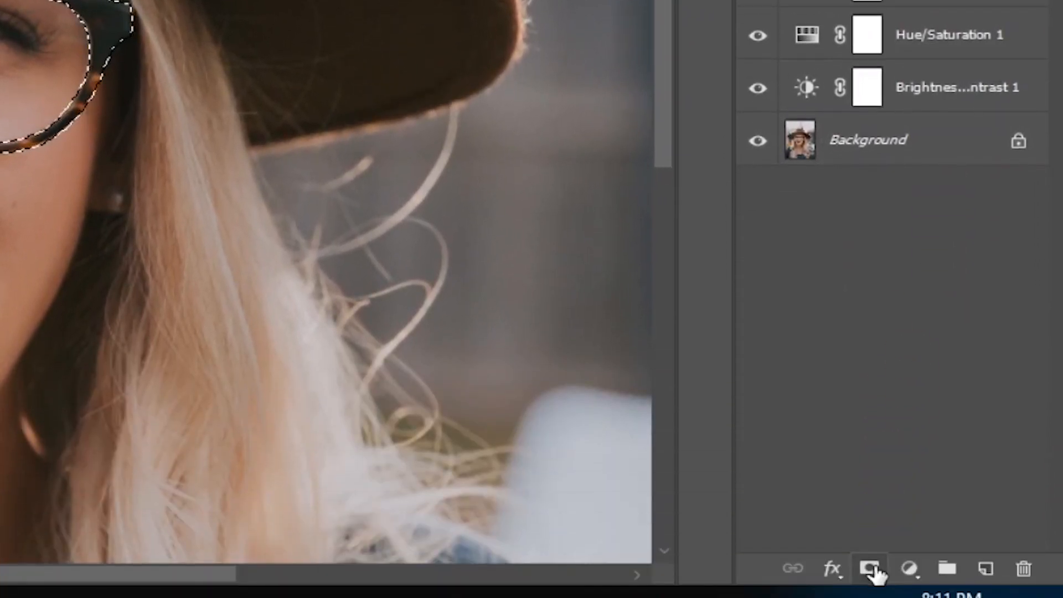
pyautogui.click(870, 570)
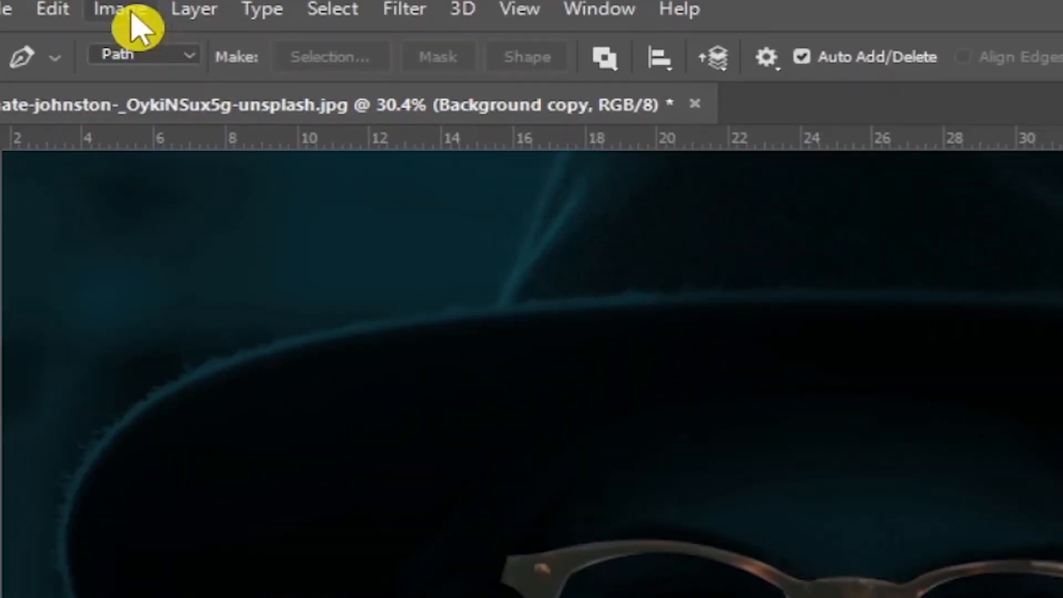
pyautogui.click(125, 9)
pyautogui.moveTo(159, 100)
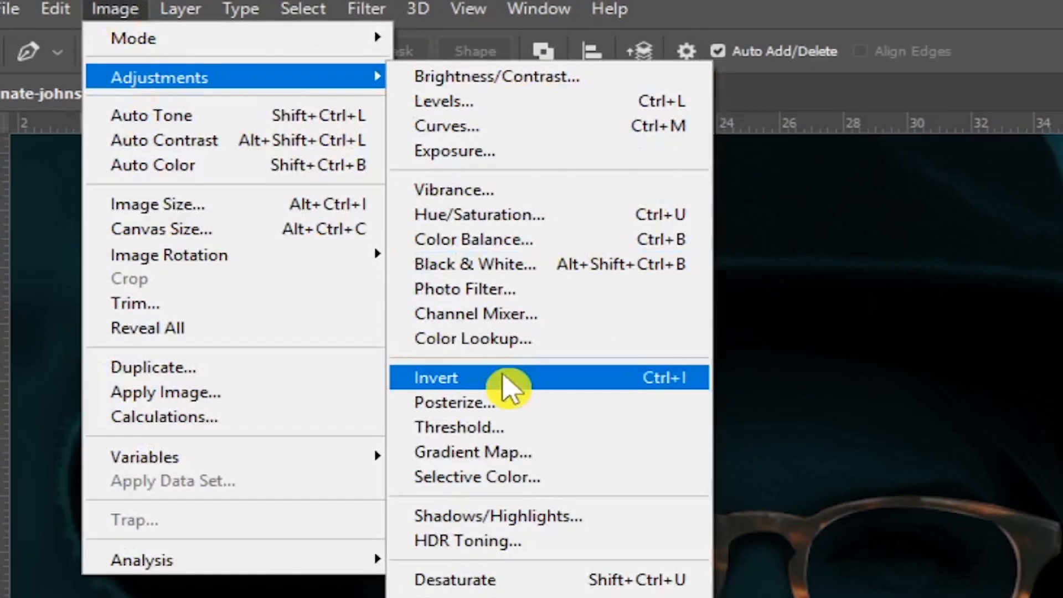
pyautogui.click(559, 426)
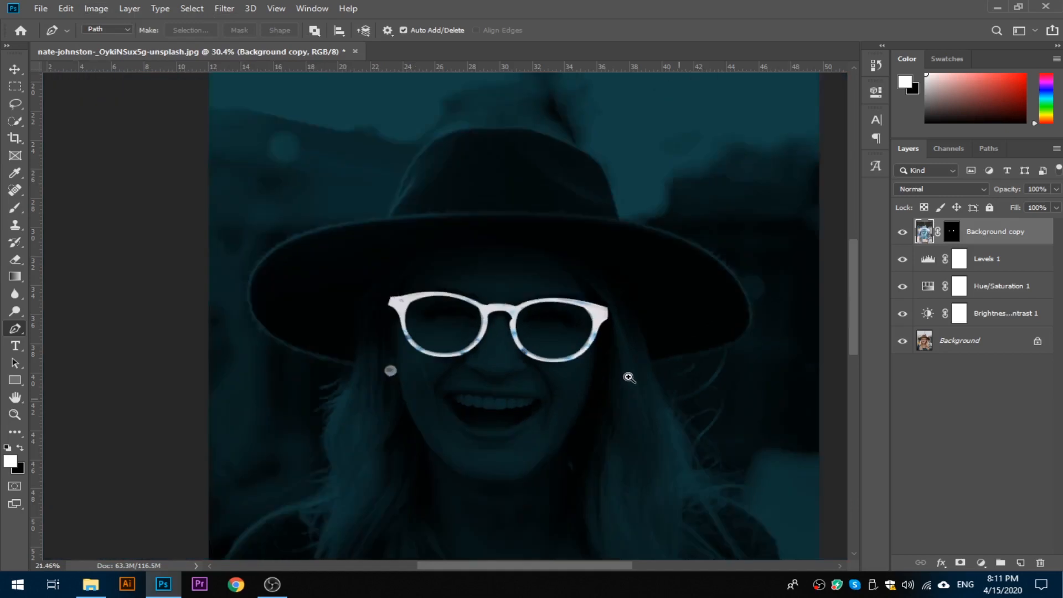
pyautogui.scroll(-4, 554, 404)
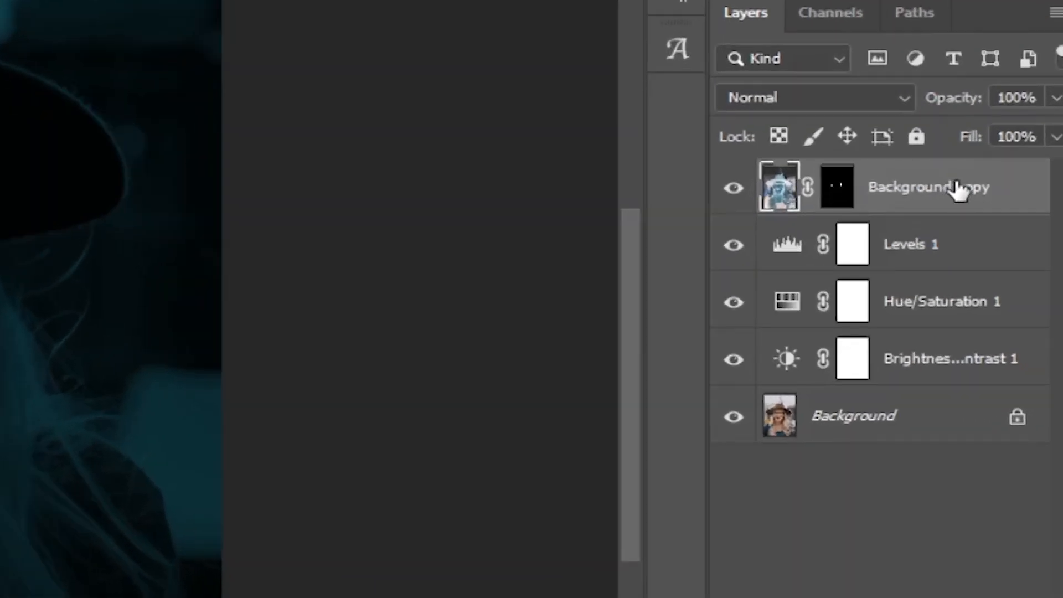
# Step: Convert Background copy to a smart object and rename the layer as glasses
pyautogui.rightClick(1007, 238)
pyautogui.click(749, 110)
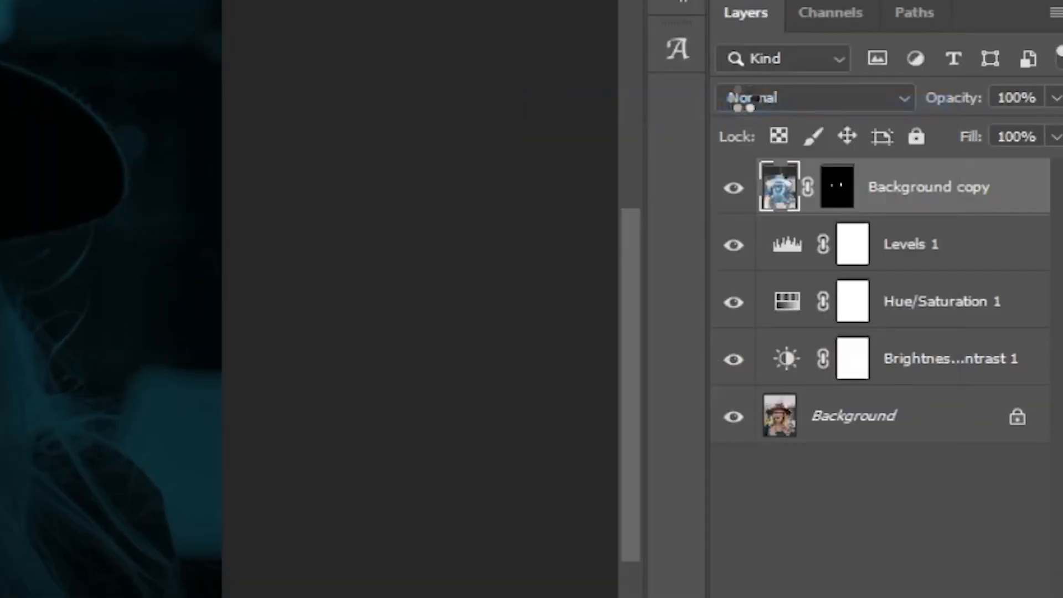
pyautogui.doubleClick(903, 189)
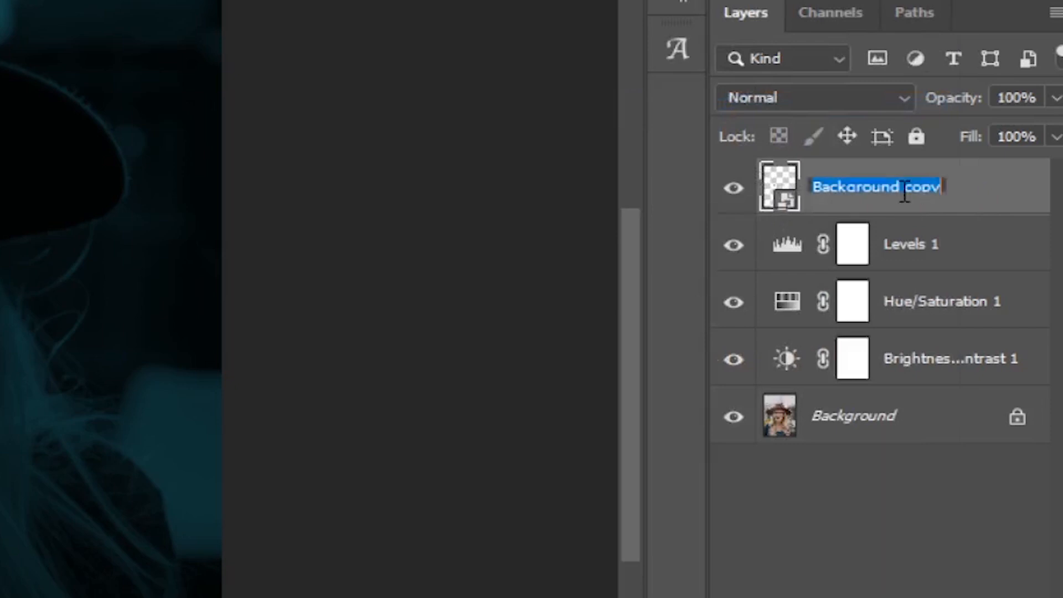
pyautogui.write('d')
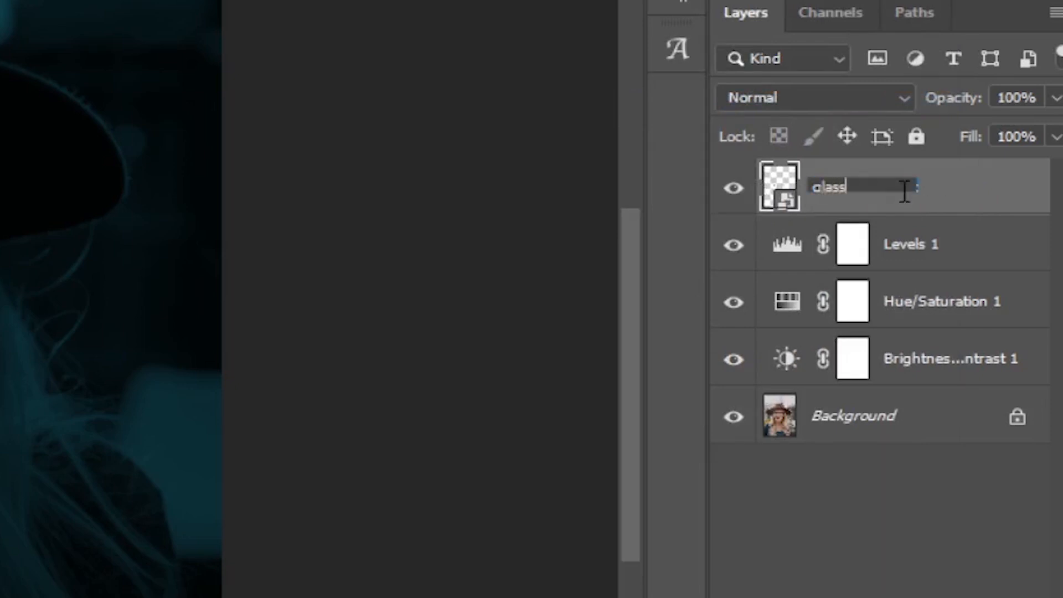
pyautogui.click(856, 515)
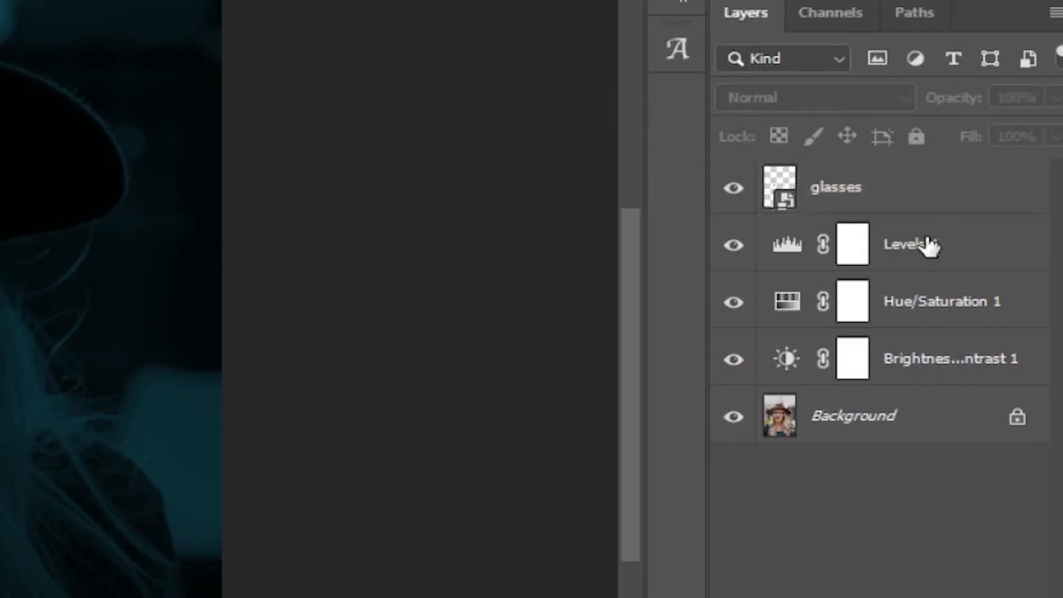
# Step: Duplicate the glasses layer and apply a Gaussian Blur with a 16-pixel radius to the copy
pyautogui.click(926, 200)
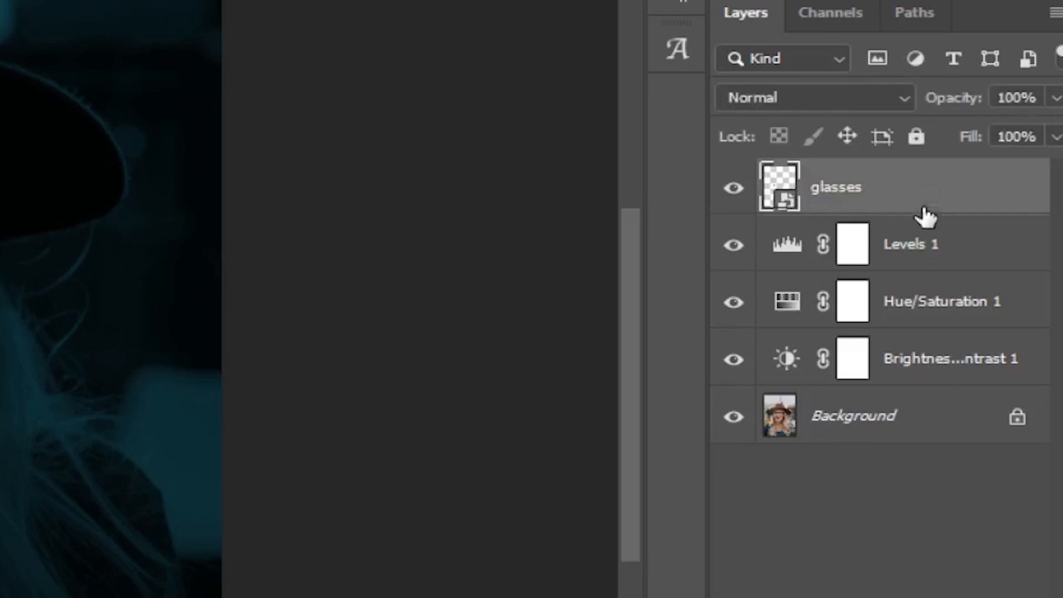
pyautogui.hotkey('ctrl', 'j')
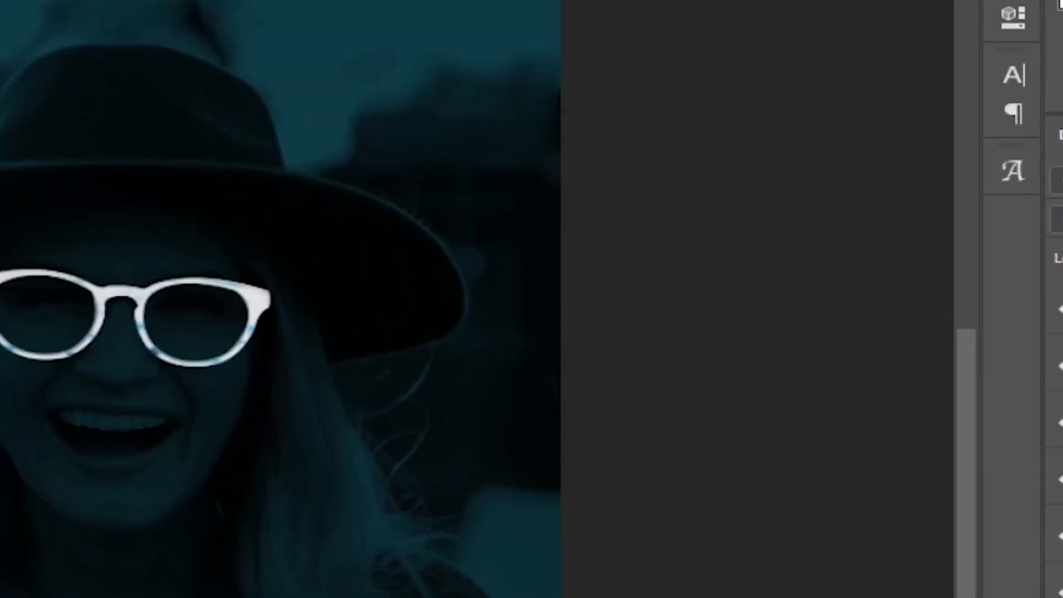
pyautogui.click(130, 15)
pyautogui.moveTo(140, 331)
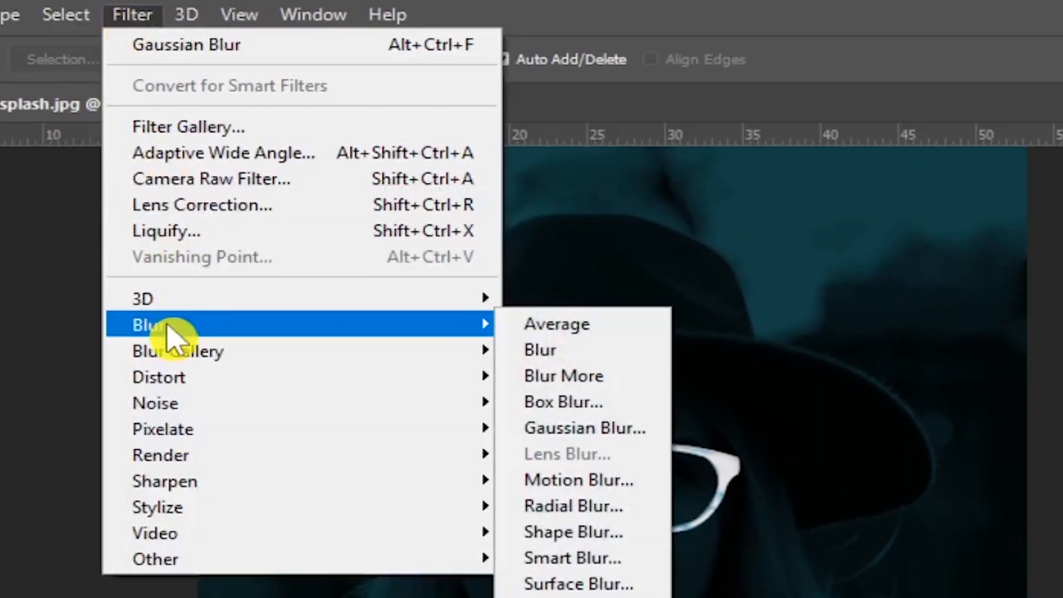
pyautogui.moveTo(432, 348)
pyautogui.moveTo(443, 327)
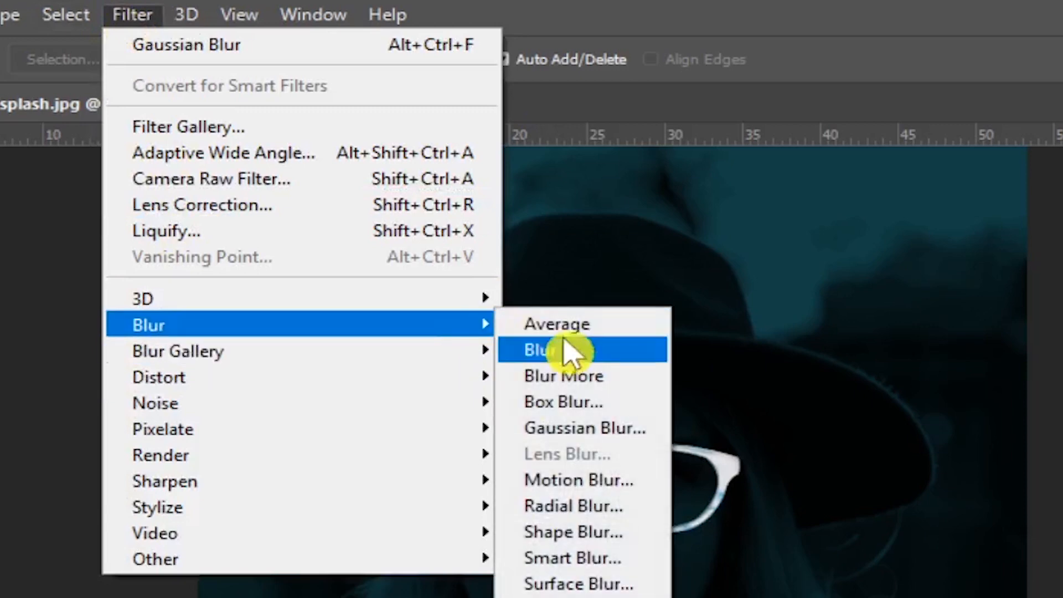
pyautogui.click(568, 427)
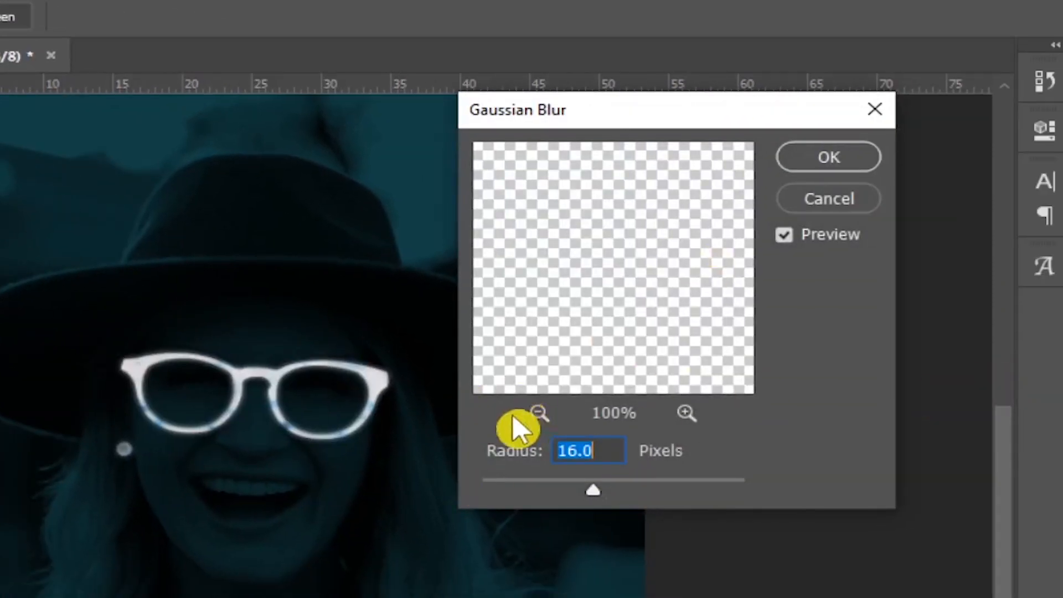
pyautogui.click(534, 411)
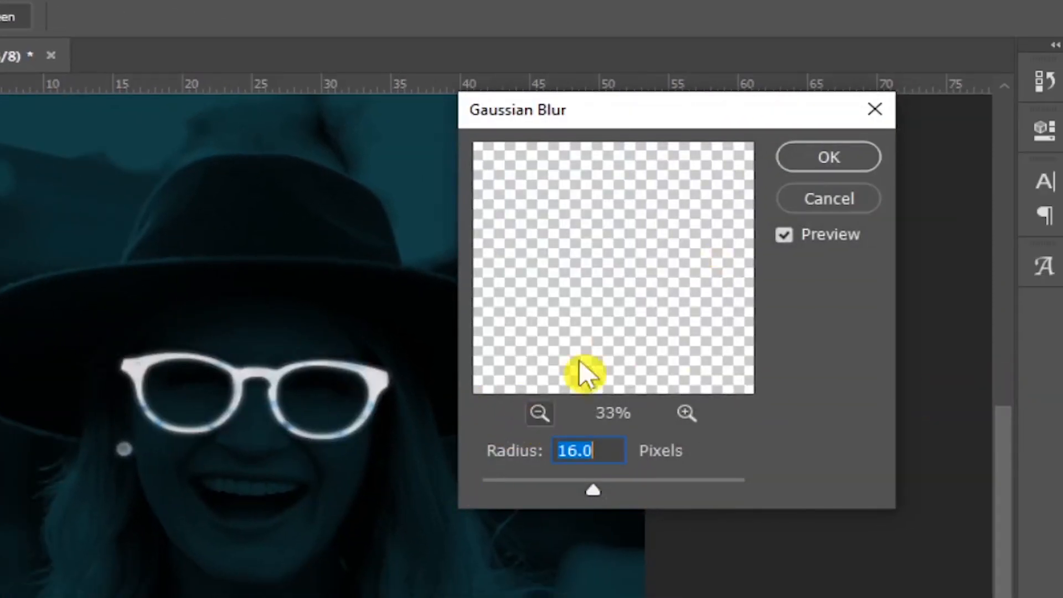
pyautogui.click(856, 149)
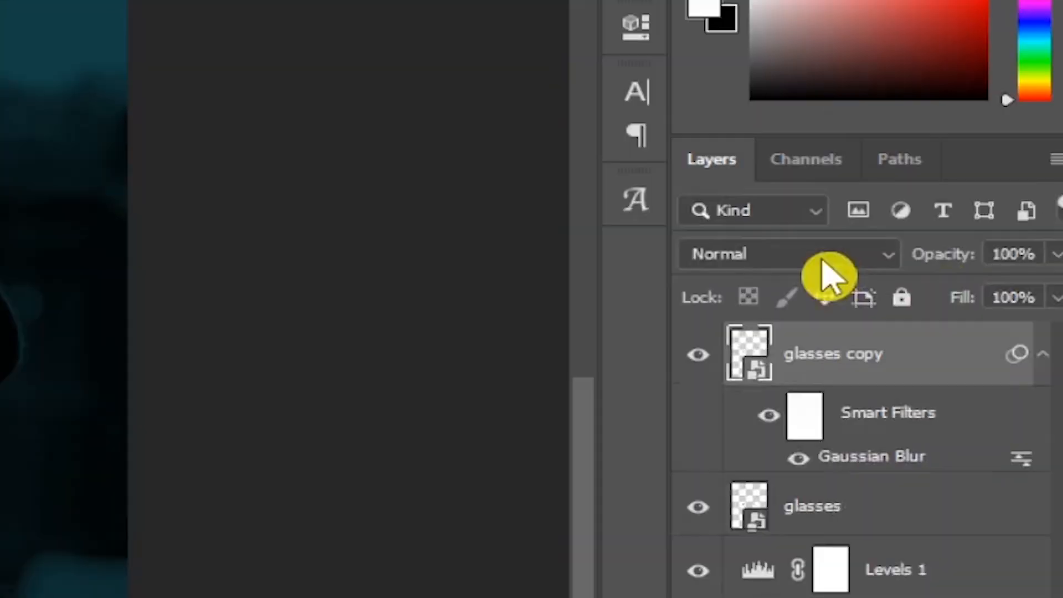
# Step: Set the blurred glasses copy to Screen blending and group it with the glasses layer
pyautogui.click(823, 261)
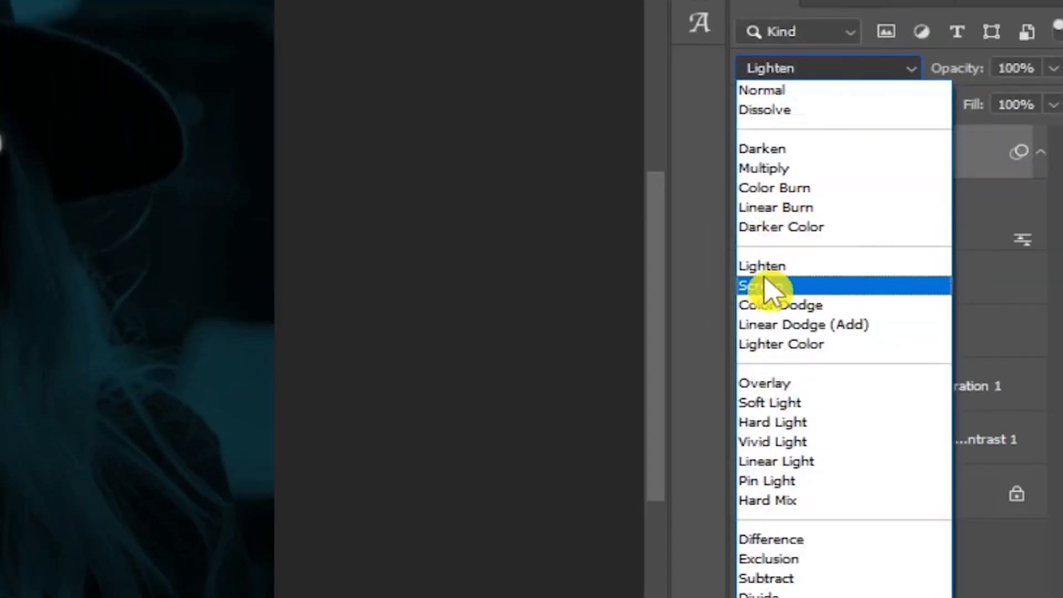
pyautogui.click(766, 289)
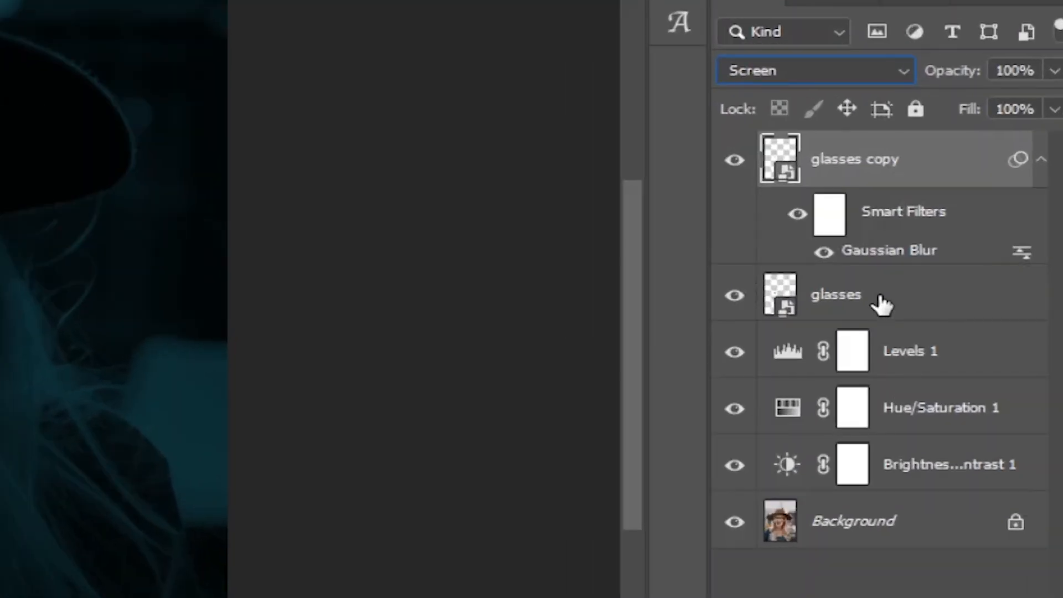
pyautogui.keyDown('shift'); pyautogui.click(880, 304); pyautogui.keyUp('shift')
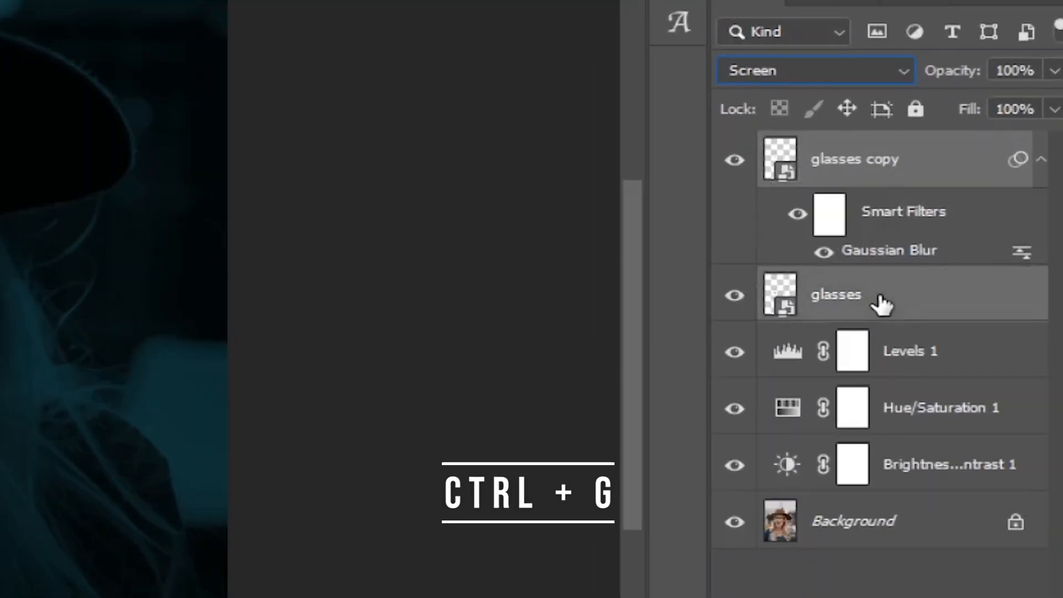
pyautogui.hotkey('ctrl', 'g')
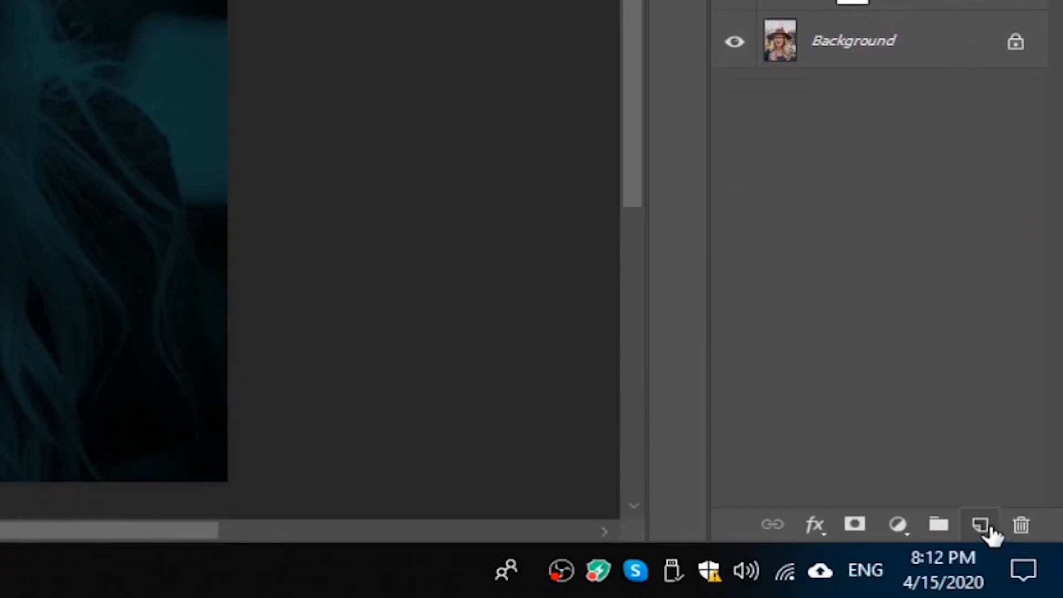
# Step: Add a new layer above the glasses group and set the foreground color to light blue 6ac4f1
pyautogui.click(989, 531)
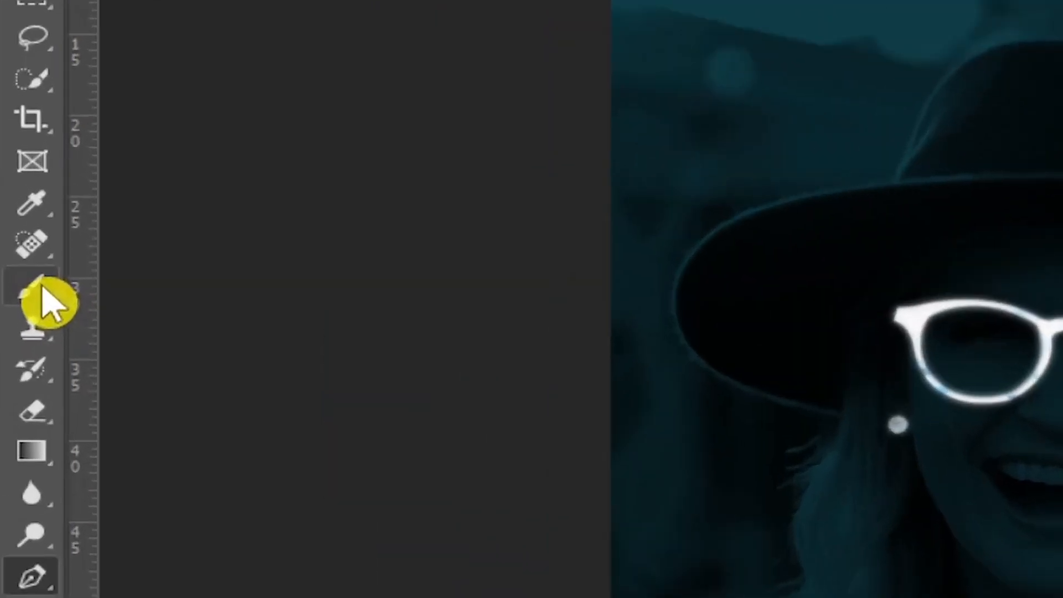
pyautogui.click(42, 286)
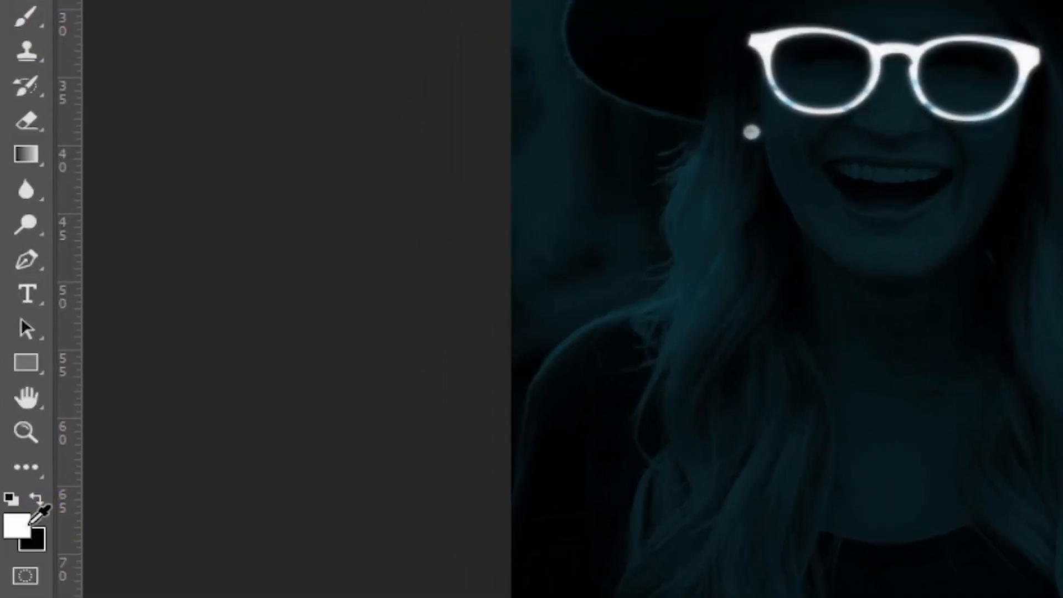
pyautogui.click(10, 461)
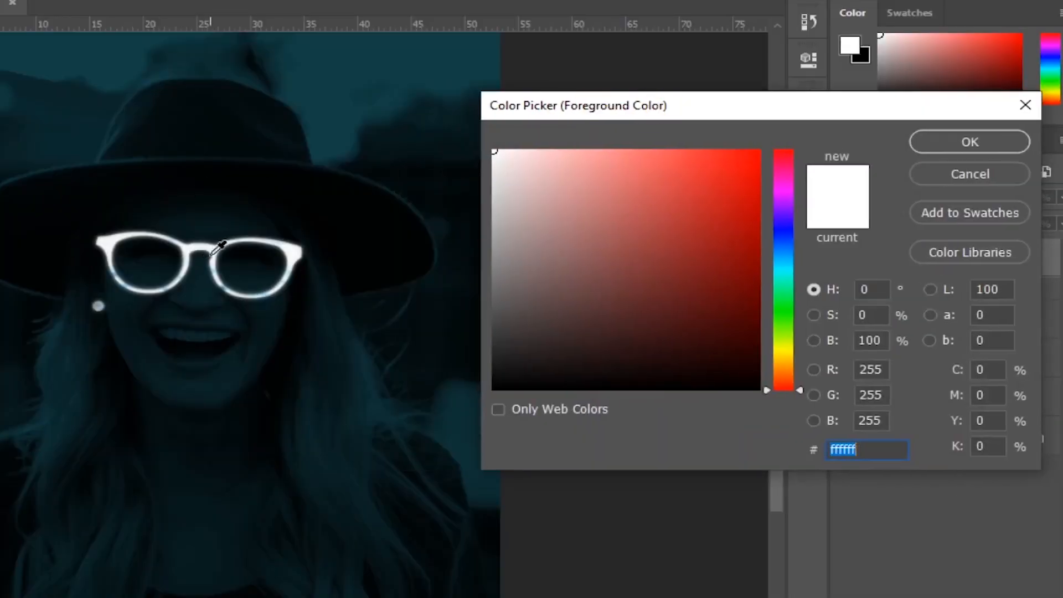
pyautogui.click(181, 243)
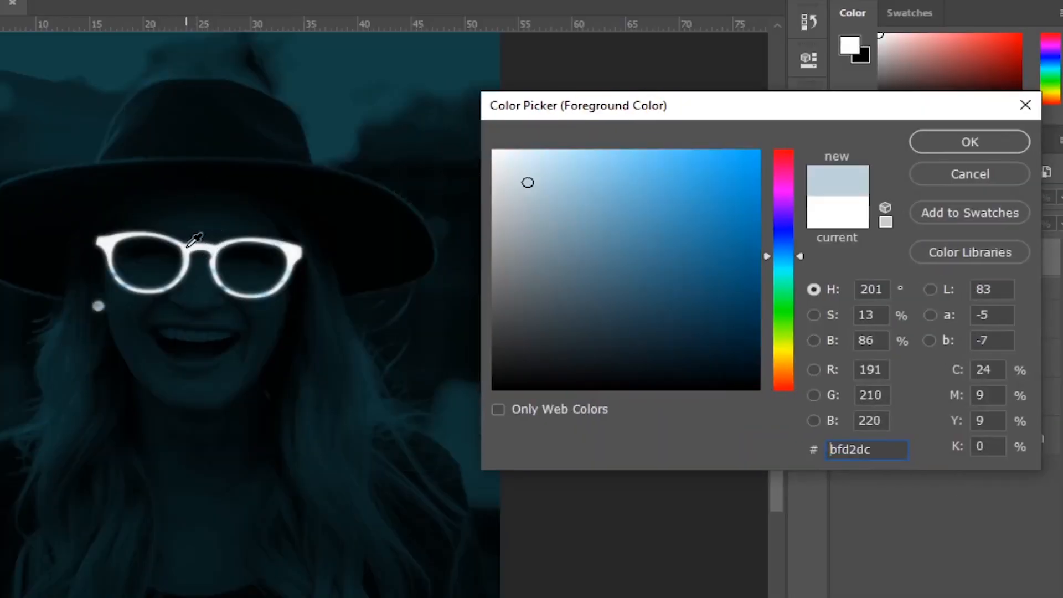
pyautogui.click(122, 236)
pyautogui.click(211, 250)
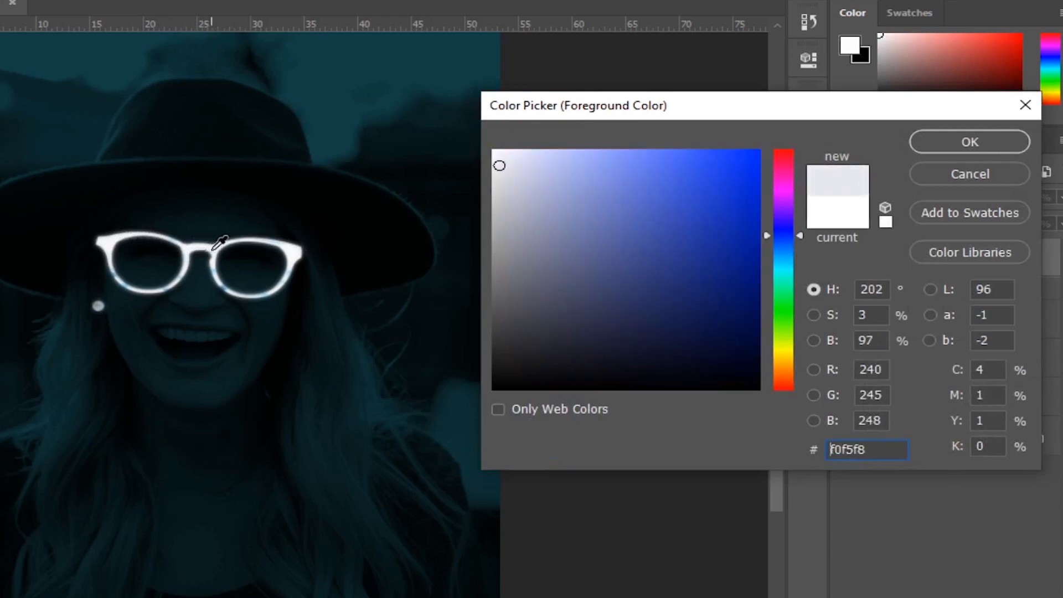
pyautogui.click(212, 261)
pyautogui.moveTo(515, 157); pyautogui.dragTo(626, 156)
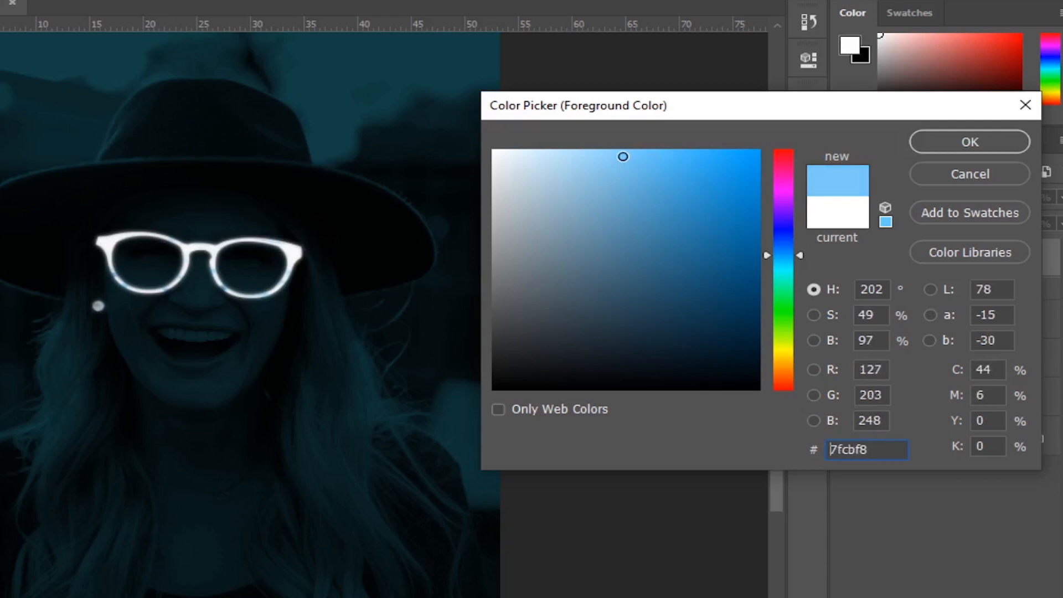
pyautogui.moveTo(622, 156); pyautogui.dragTo(650, 163)
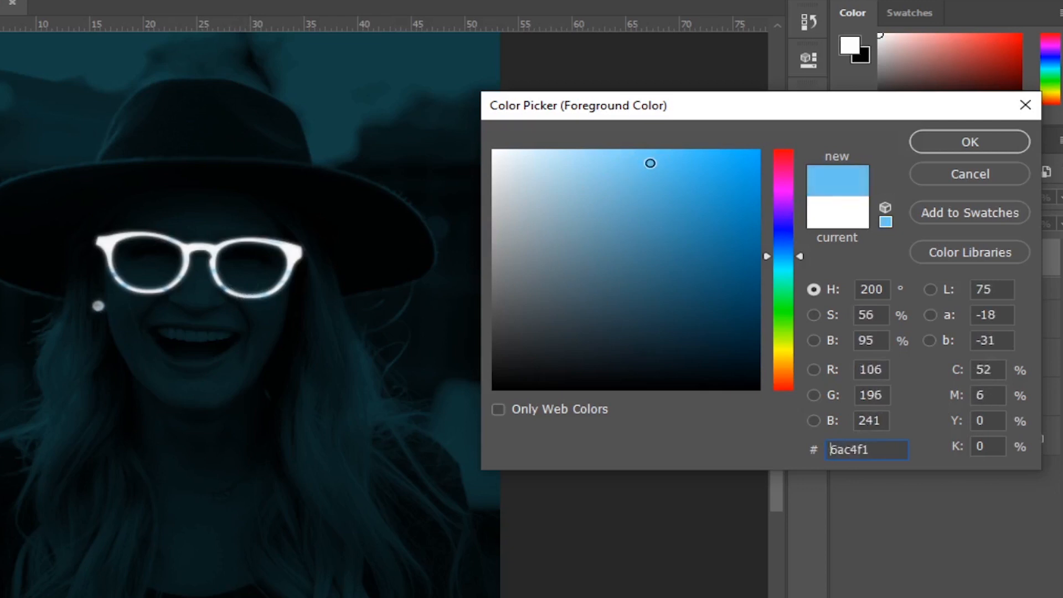
pyautogui.click(963, 143)
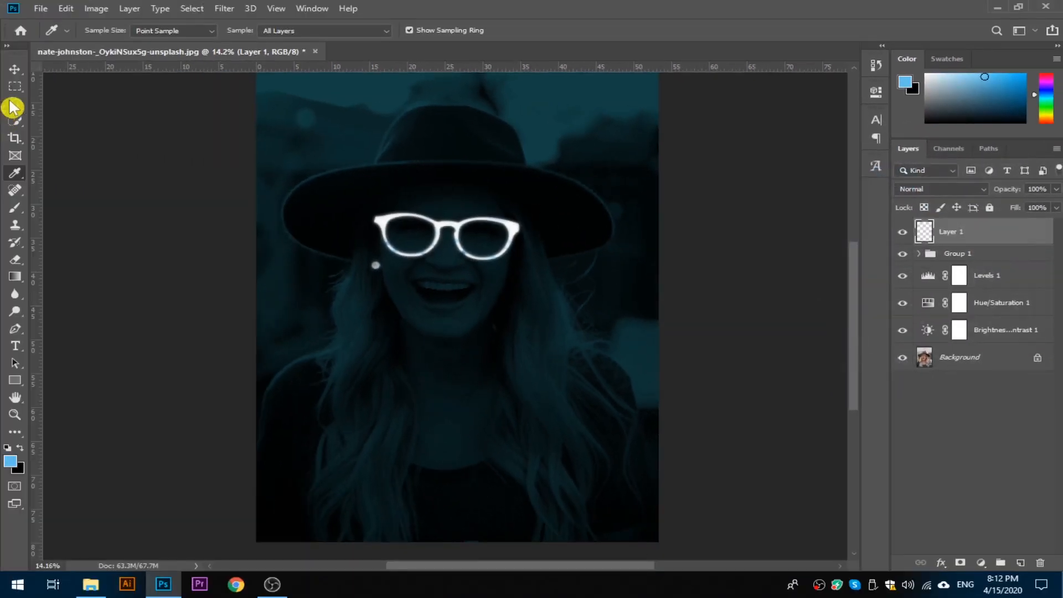
# Step: Set up a soft Brush at size 1020 with 82% opacity and 91% flow
pyautogui.click(16, 73)
pyautogui.scroll(3, 467, 280)
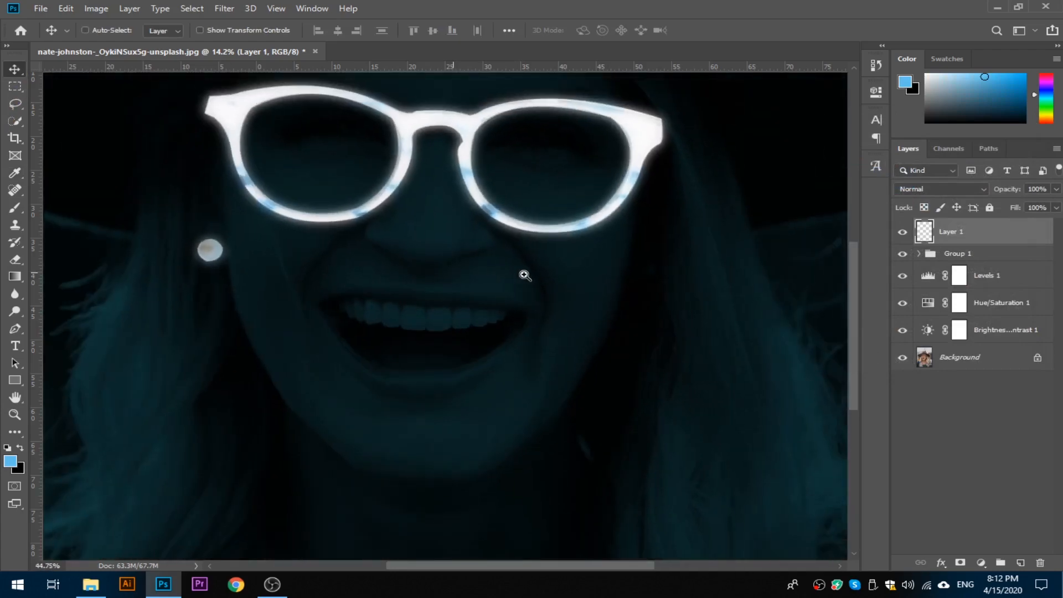
pyautogui.scroll(-3, 642, 335)
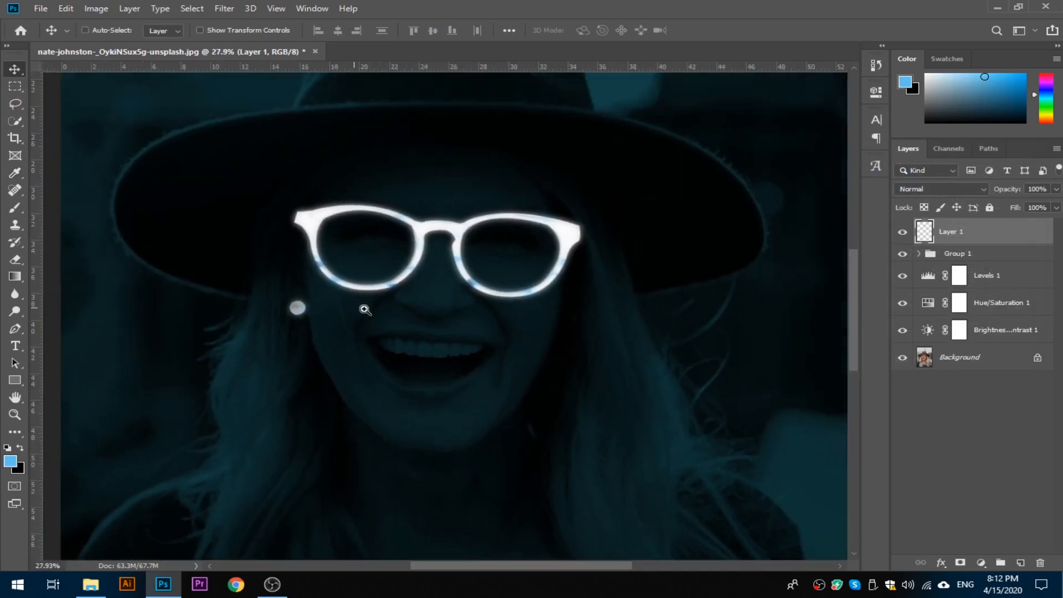
pyautogui.scroll(2, 365, 313)
pyautogui.click(21, 209)
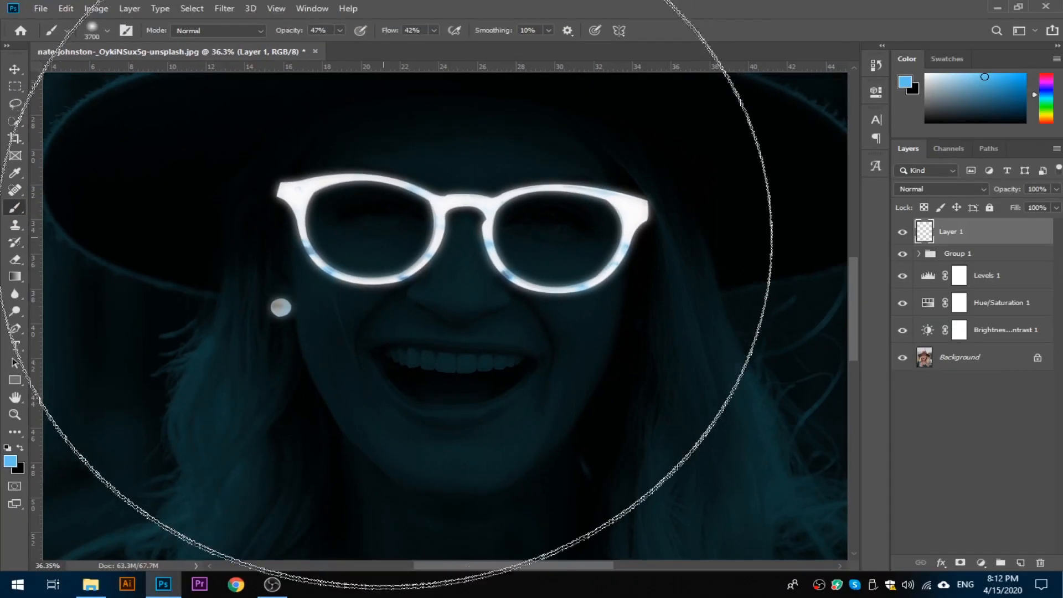
pyautogui.moveTo(472, 290)
pyautogui.mouseDown()
pyautogui.moveTo(432, 271)
pyautogui.moveTo(246, 244)
pyautogui.moveTo(298, 269)
pyautogui.moveTo(260, 172)
pyautogui.mouseUp()
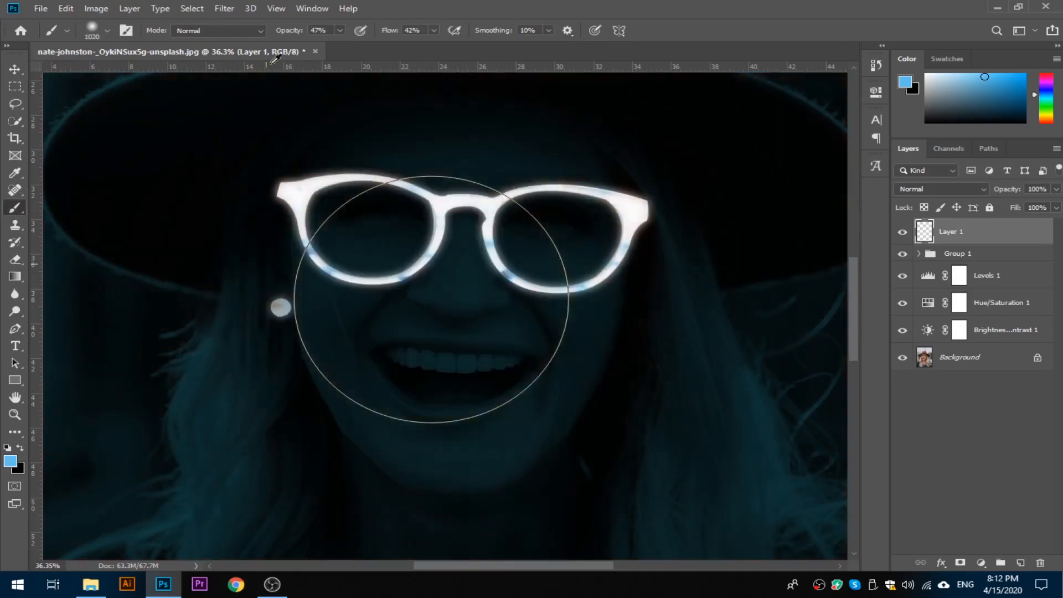
pyautogui.moveTo(291, 31); pyautogui.dragTo(298, 32)
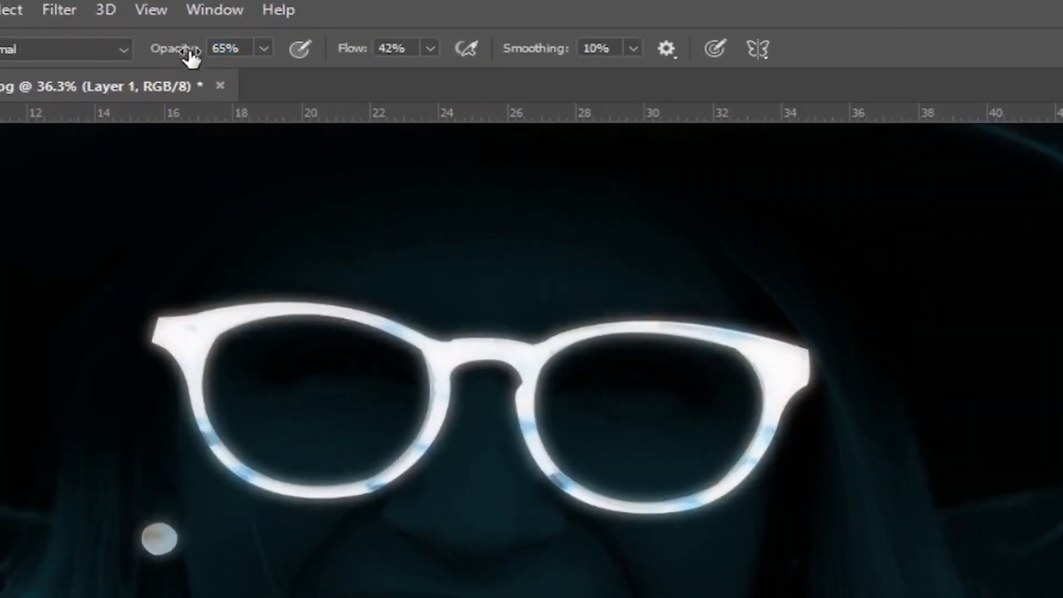
pyautogui.moveTo(189, 53); pyautogui.dragTo(190, 52)
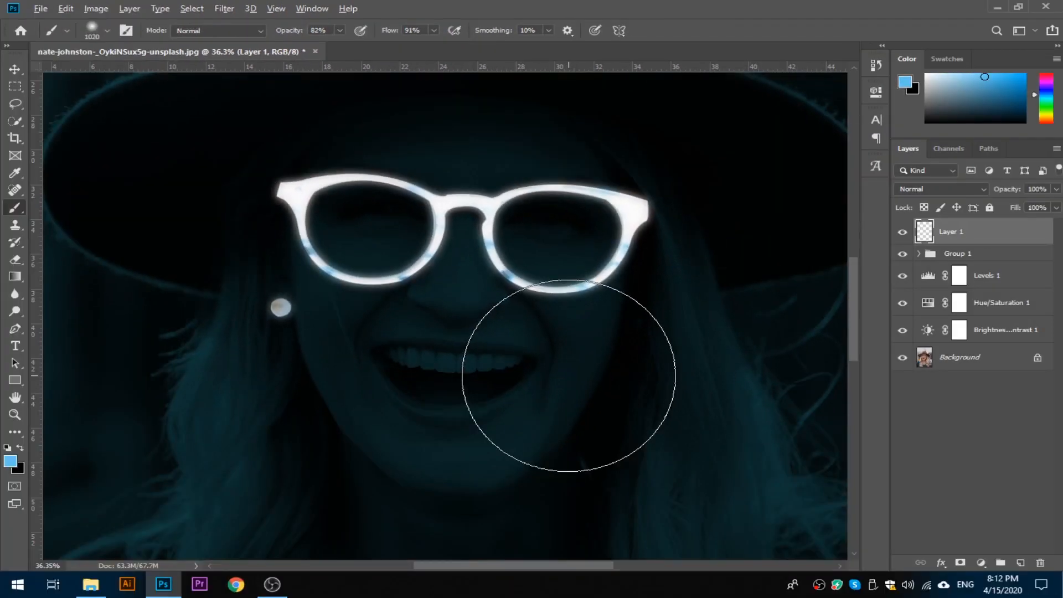
pyautogui.moveTo(566, 373)
pyautogui.mouseDown()
pyautogui.moveTo(492, 359)
pyautogui.moveTo(508, 340)
pyautogui.moveTo(469, 334)
pyautogui.mouseUp()
pyautogui.moveTo(377, 313)
pyautogui.mouseDown()
pyautogui.moveTo(408, 332)
pyautogui.moveTo(422, 378)
pyautogui.mouseUp()
pyautogui.moveTo(354, 332); pyautogui.dragTo(434, 332)
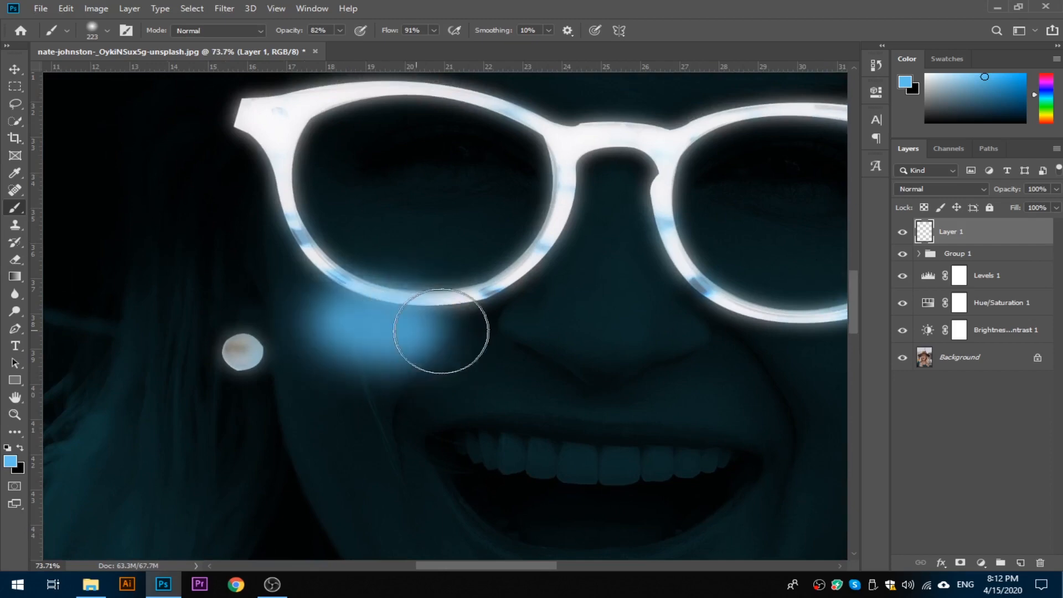
pyautogui.hotkey('ctrl', 'z')
# Step: Lower the brush opacity to 54% and paint light blue onto the cheek beneath the lens on the earring side
pyautogui.moveTo(296, 31); pyautogui.dragTo(280, 31)
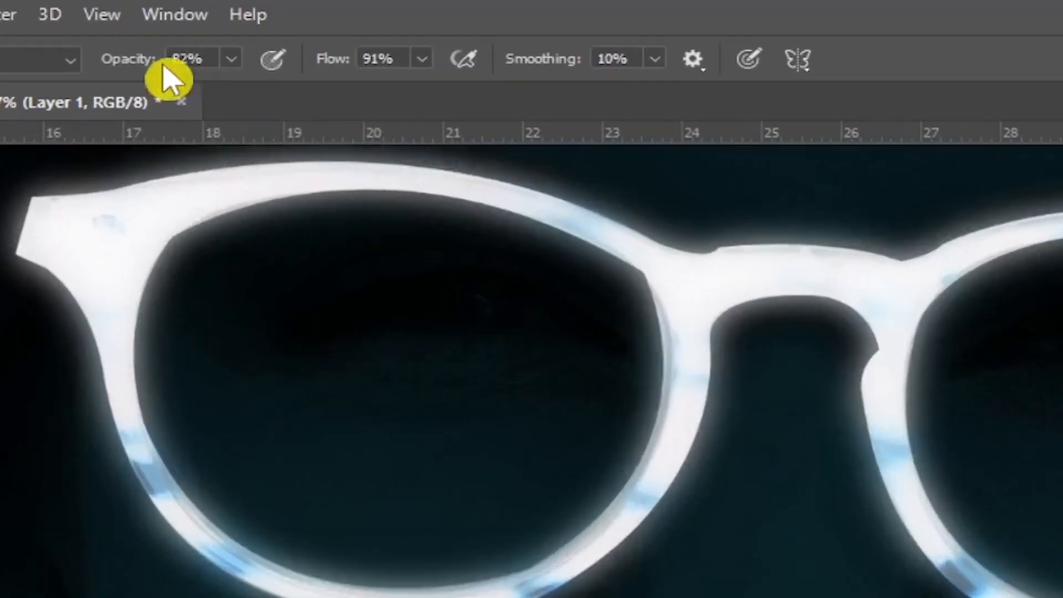
pyautogui.moveTo(157, 67); pyautogui.dragTo(135, 64)
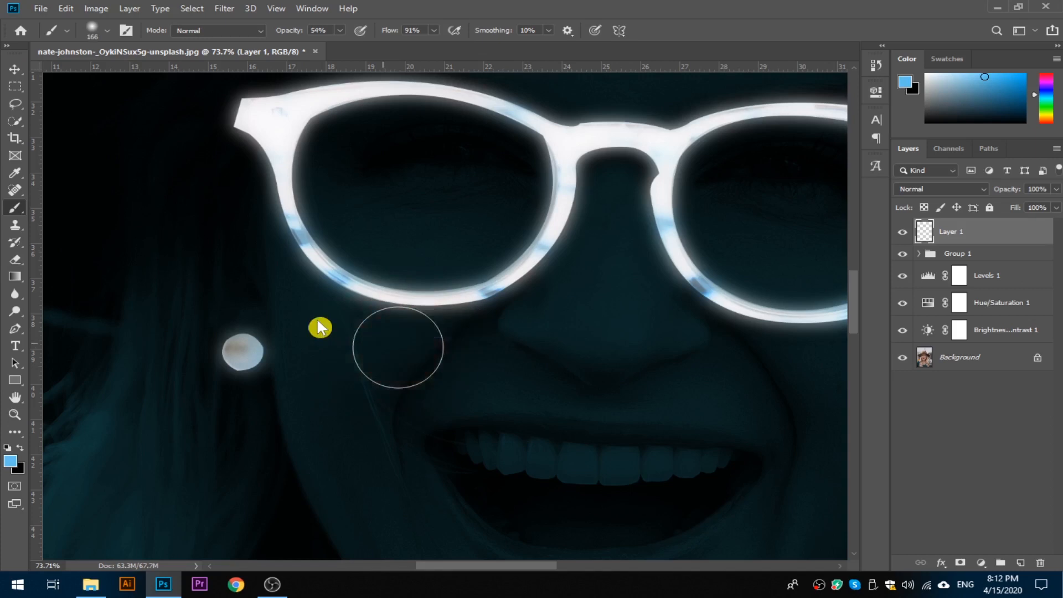
pyautogui.moveTo(316, 325); pyautogui.dragTo(476, 335)
pyautogui.moveTo(534, 355); pyautogui.dragTo(448, 354)
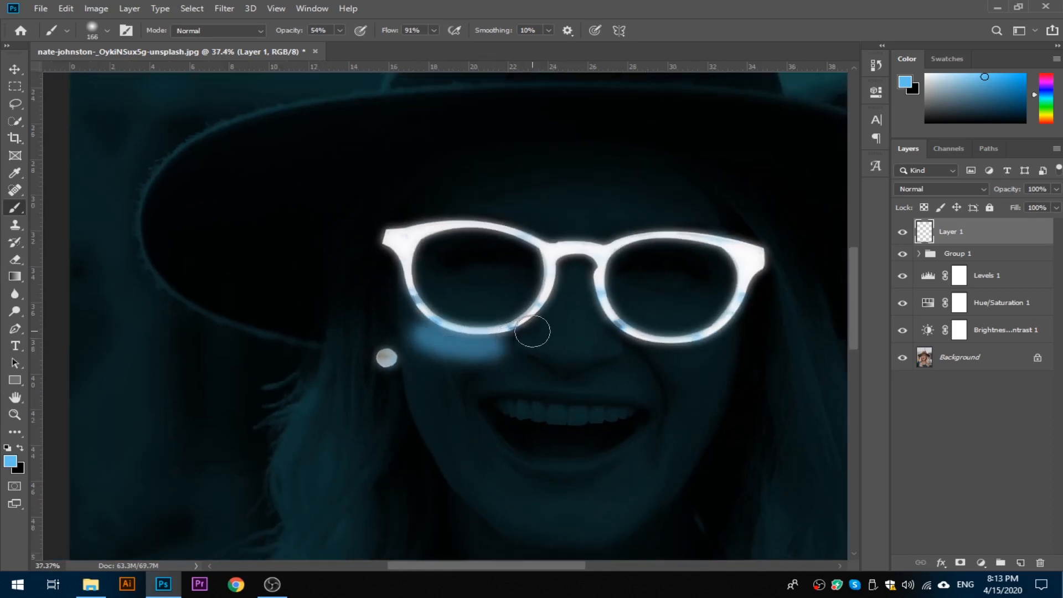
# Step: Paint light blue across the nose and the opposite cheek with the brush at size 214 and 35% opacity
pyautogui.moveTo(546, 345); pyautogui.dragTo(552, 345)
pyautogui.scroll(3, 568, 375)
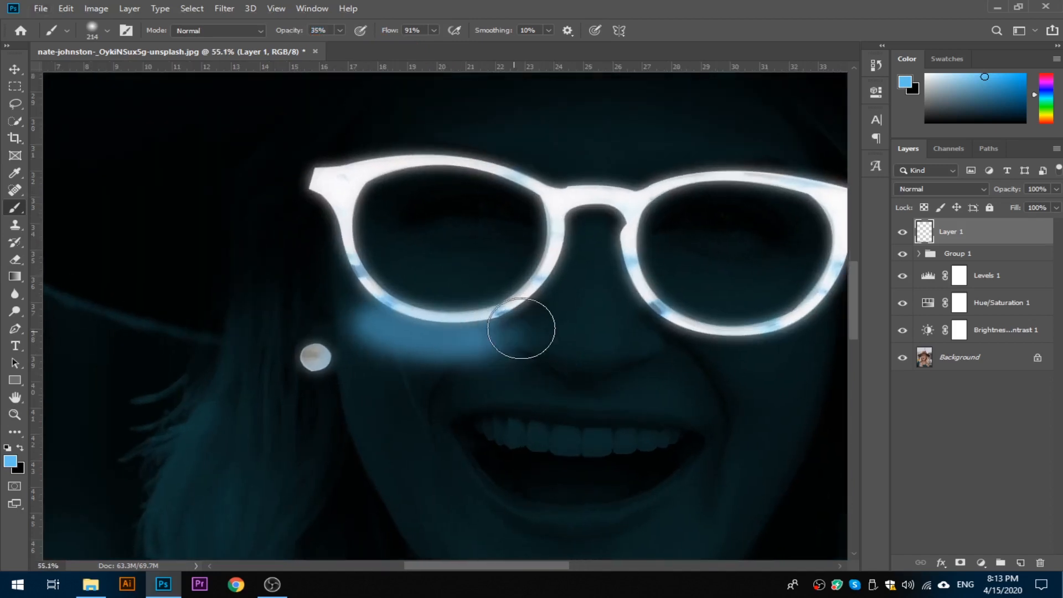
pyautogui.moveTo(638, 337); pyautogui.dragTo(606, 315)
pyautogui.moveTo(642, 360)
pyautogui.mouseDown()
pyautogui.moveTo(514, 361)
pyautogui.moveTo(688, 339)
pyautogui.moveTo(597, 349)
pyautogui.mouseUp()
pyautogui.scroll(-2, 588, 391)
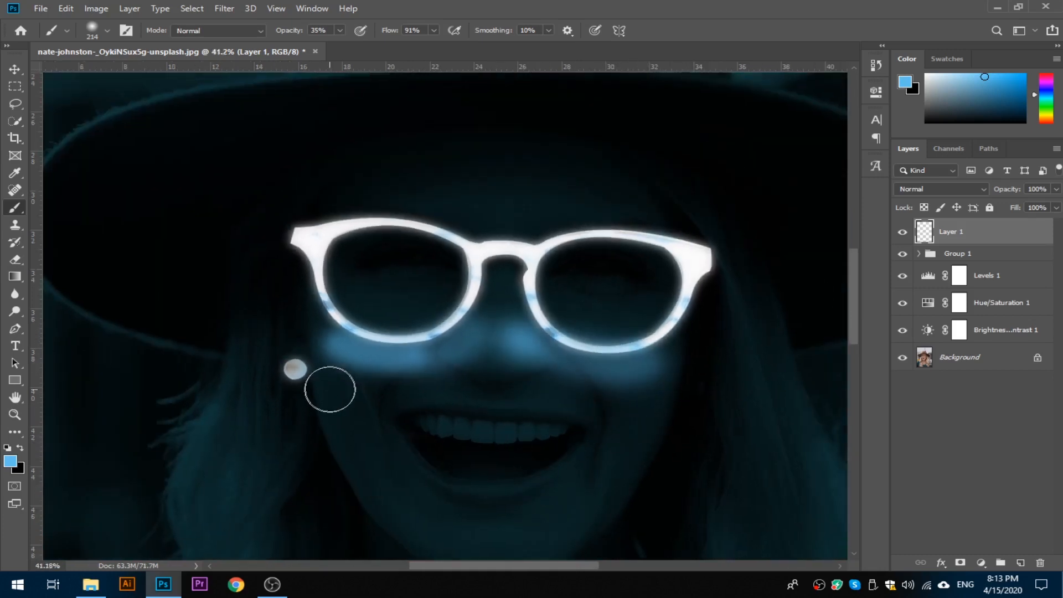
# Step: Extend the light blue paint from the earring side of the face down along the jaw
pyautogui.moveTo(339, 386); pyautogui.dragTo(348, 443)
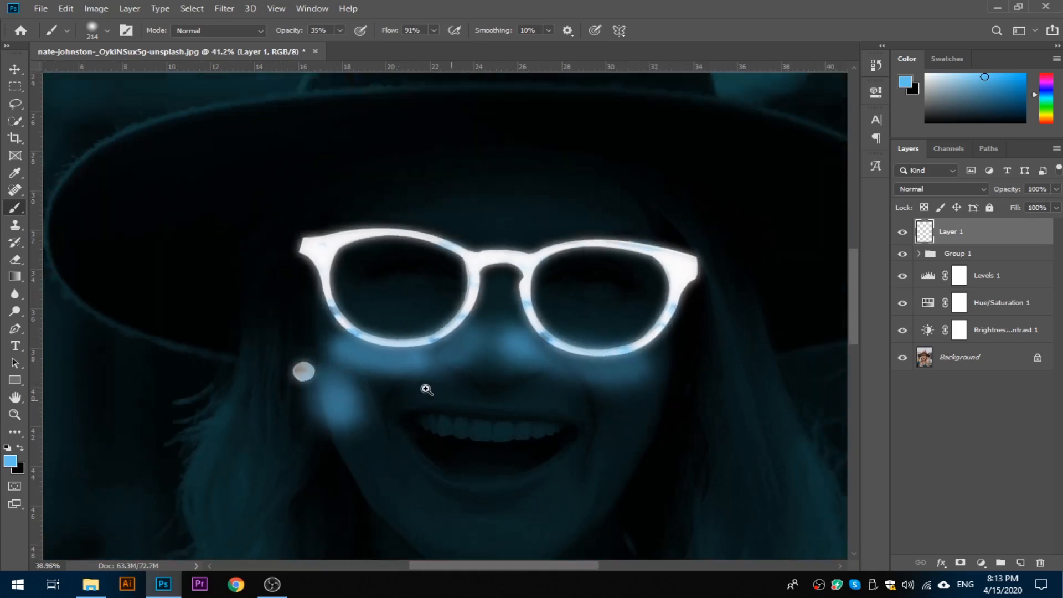
pyautogui.scroll(-2, 448, 394)
pyautogui.moveTo(430, 445)
pyautogui.mouseDown()
pyautogui.moveTo(420, 381)
pyautogui.moveTo(392, 404)
pyautogui.moveTo(421, 426)
pyautogui.mouseUp()
pyautogui.scroll(-2, 465, 444)
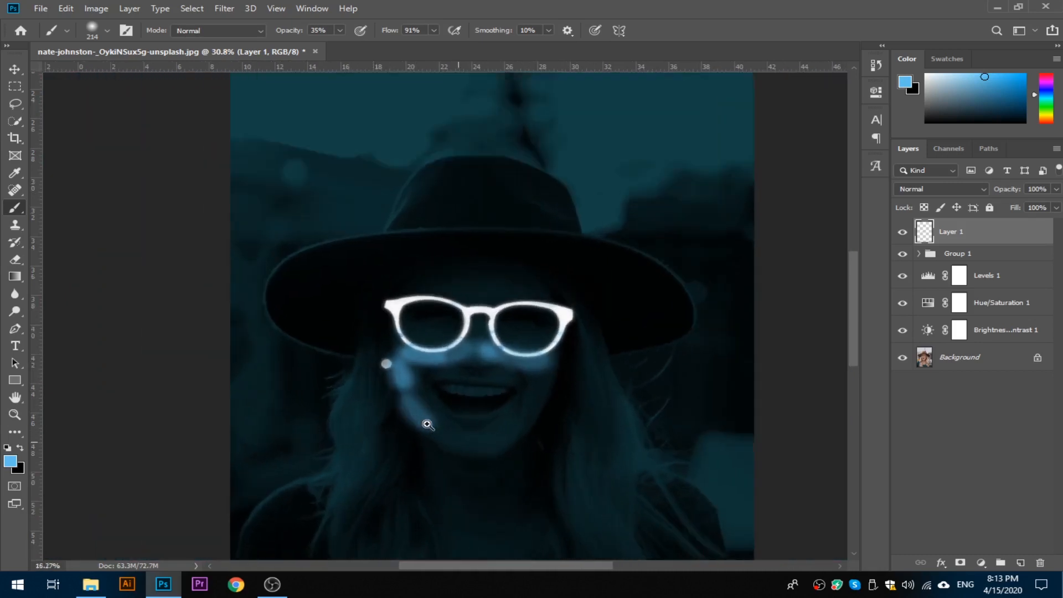
# Step: Add more light blue paint over the nose tip and the outer cheek opposite the earring
pyautogui.scroll(4, 569, 397)
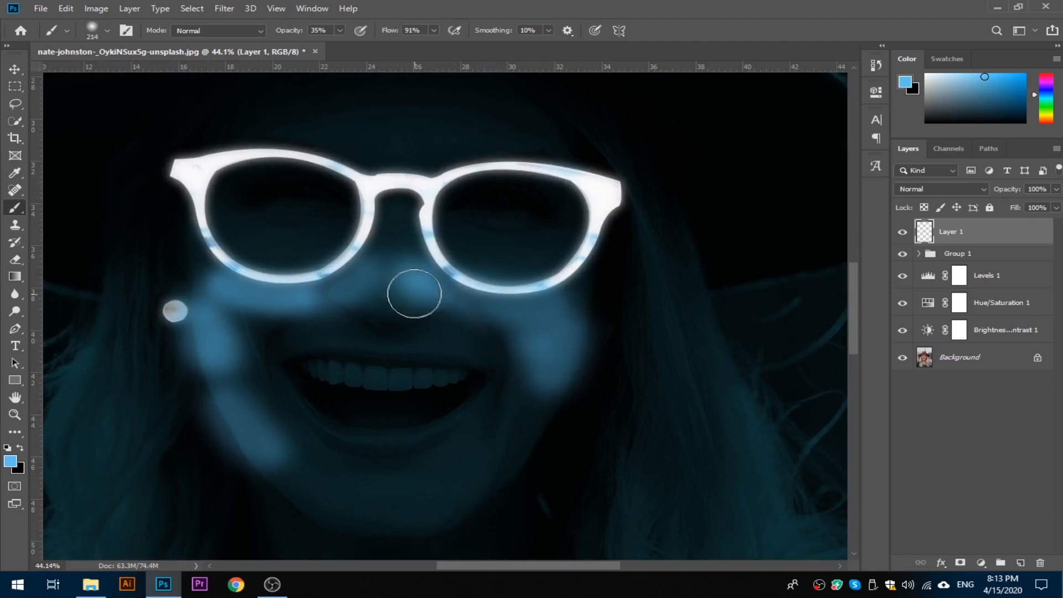
pyautogui.moveTo(395, 301); pyautogui.dragTo(423, 297)
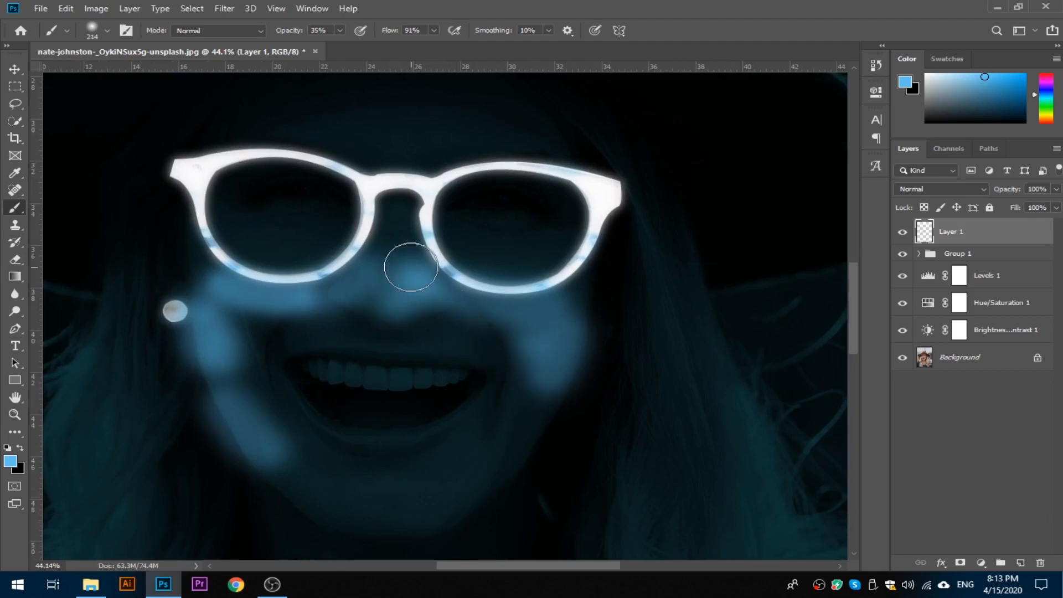
pyautogui.scroll(-3, 471, 337)
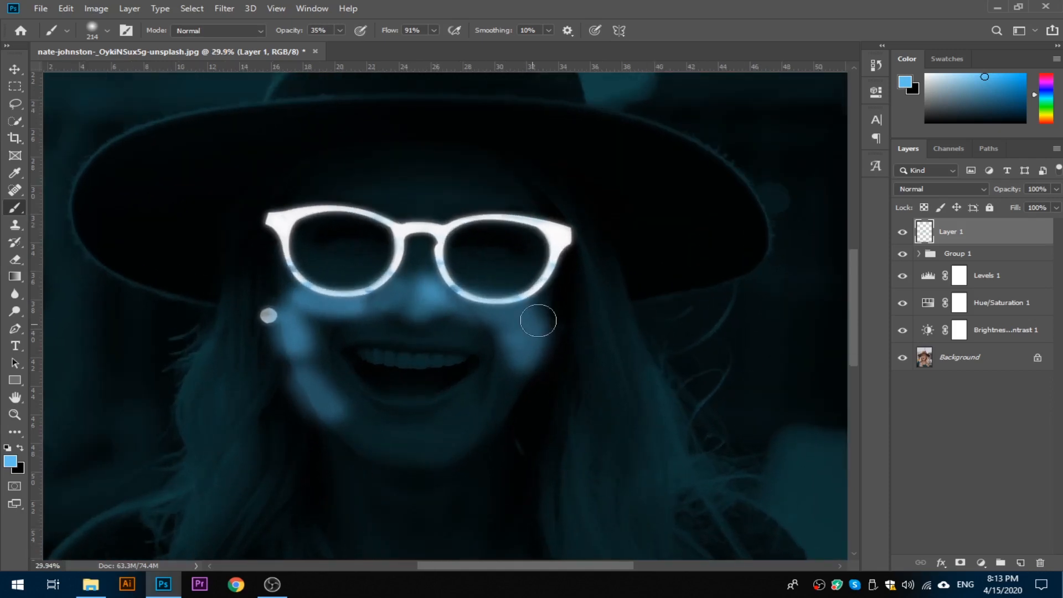
pyautogui.moveTo(540, 313); pyautogui.dragTo(551, 325)
pyautogui.scroll(-3, 470, 340)
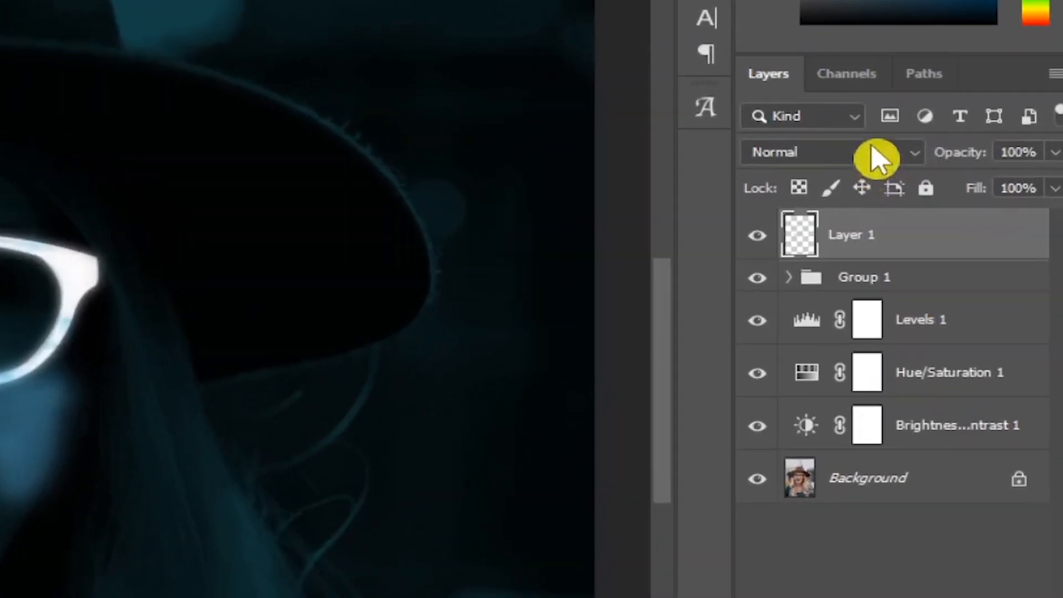
# Step: Set the painted face light layer's blending mode to Overlay
pyautogui.click(960, 189)
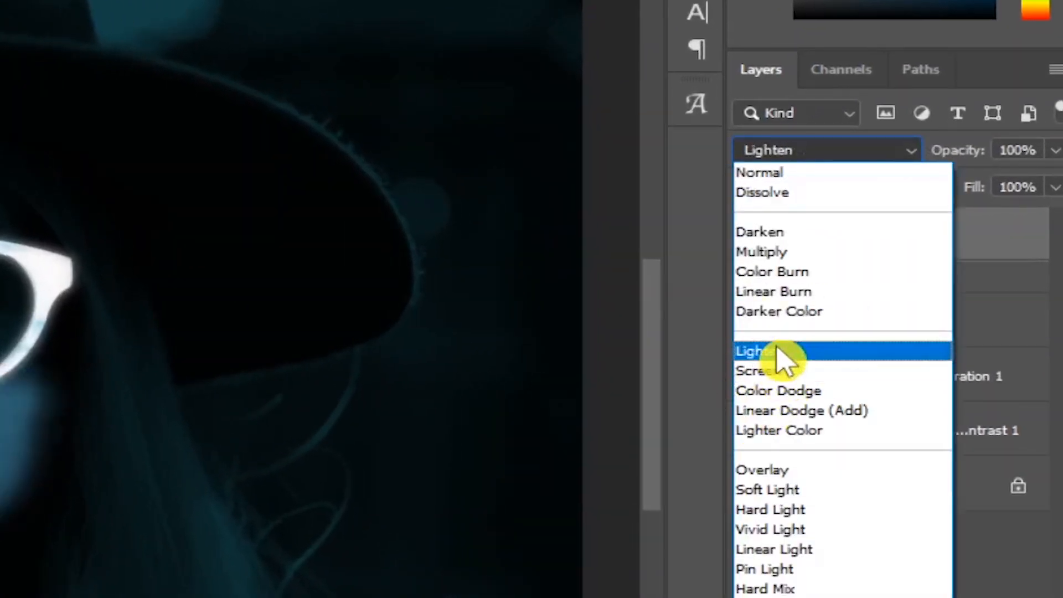
pyautogui.click(776, 471)
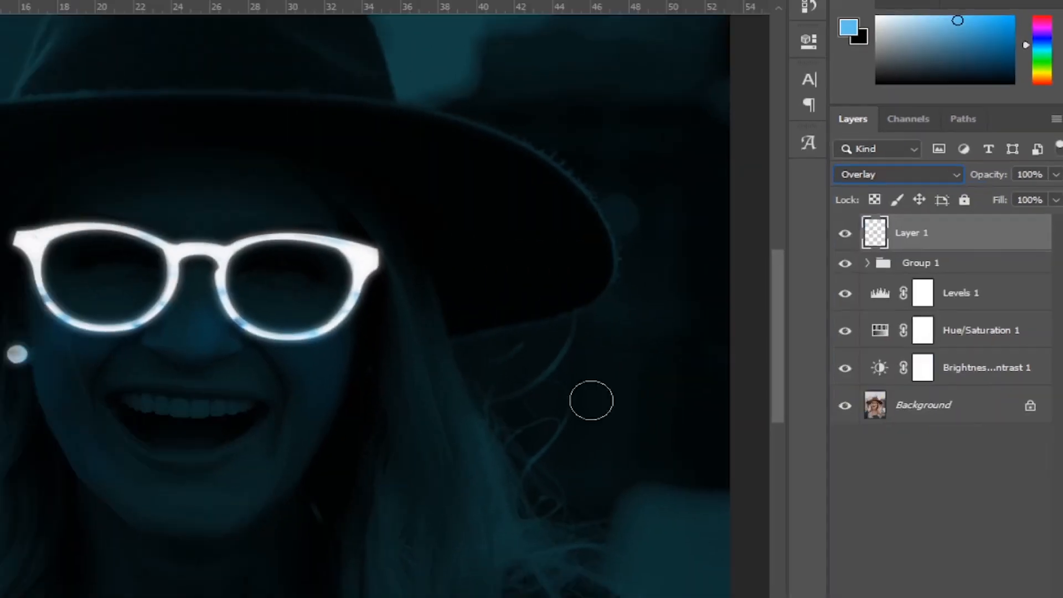
pyautogui.scroll(3, 480, 363)
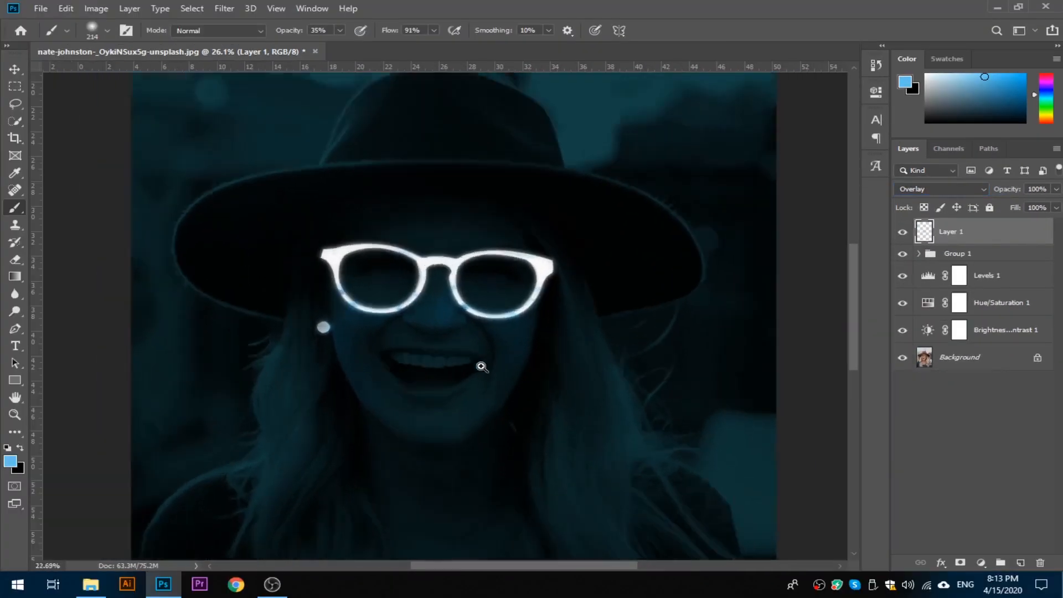
pyautogui.scroll(2, 480, 366)
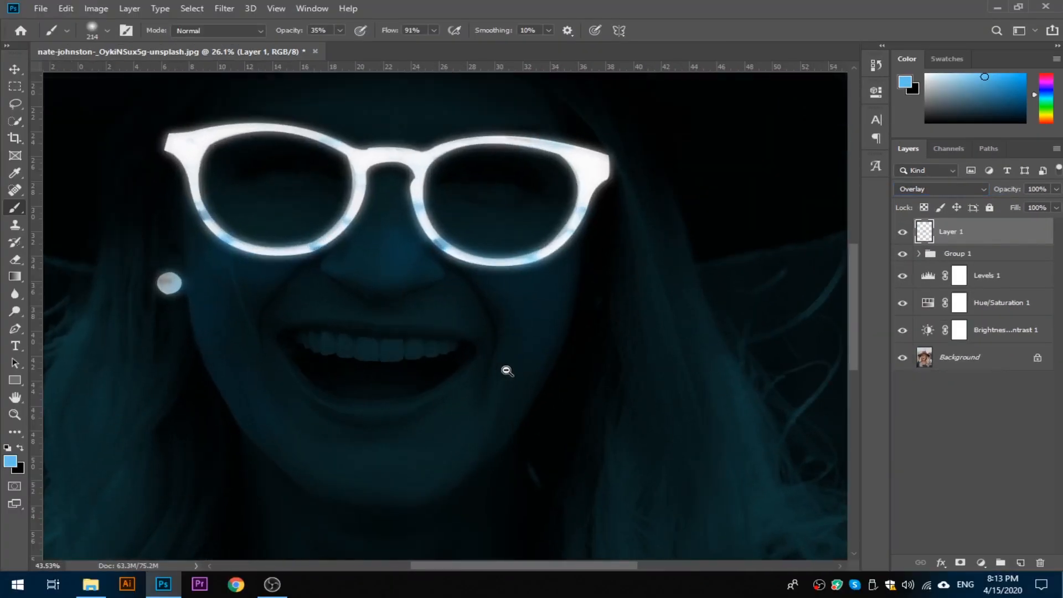
pyautogui.moveTo(1014, 192); pyautogui.dragTo(997, 193)
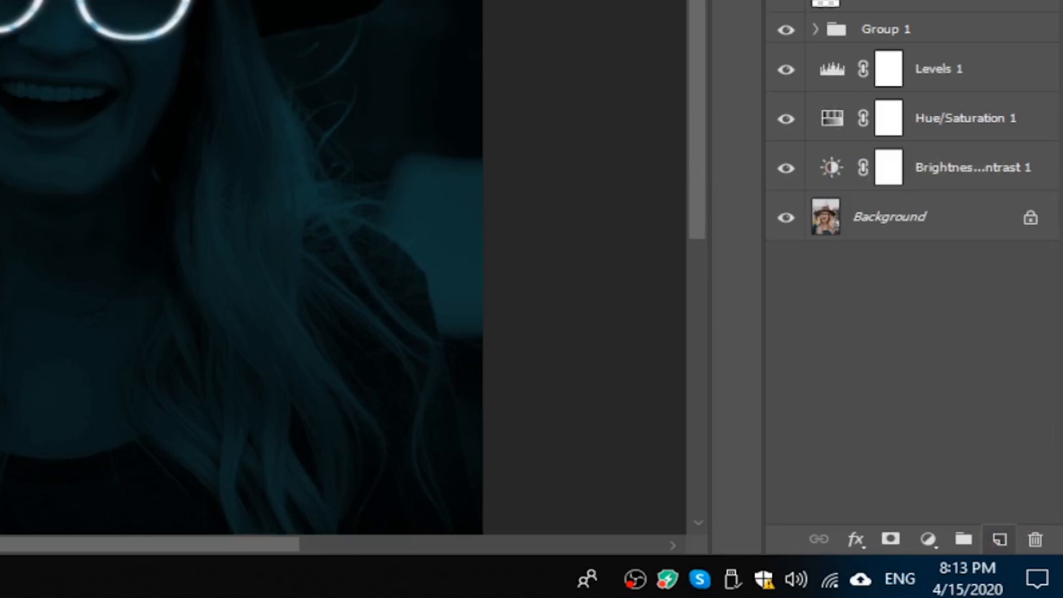
# Step: Add a new layer and paint one large soft light blue glow at the photo's left edge using size 5000 and 79% opacity
pyautogui.click(998, 539)
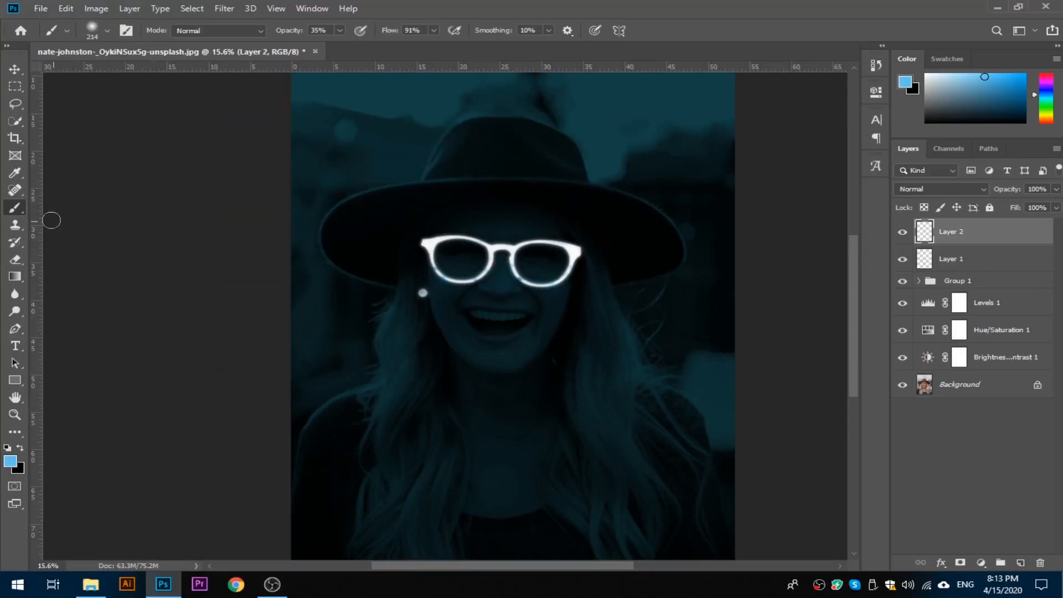
pyautogui.moveTo(333, 249)
pyautogui.mouseDown()
pyautogui.moveTo(429, 273)
pyautogui.moveTo(540, 272)
pyautogui.mouseUp()
pyautogui.moveTo(288, 34)
pyautogui.mouseDown()
pyautogui.moveTo(325, 38)
pyautogui.moveTo(282, 49)
pyautogui.mouseUp()
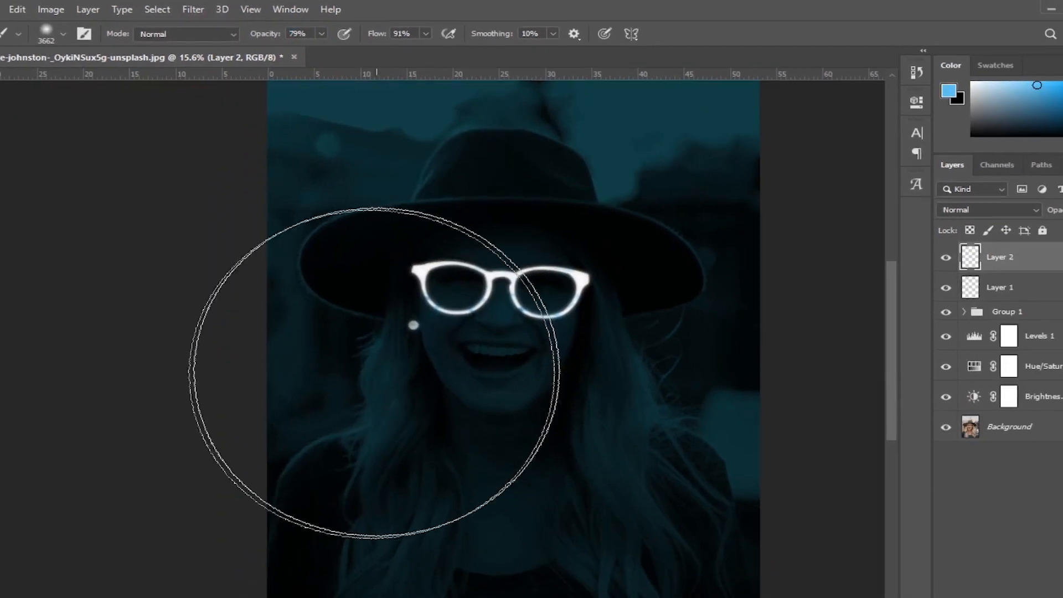
pyautogui.moveTo(336, 439); pyautogui.dragTo(397, 452)
pyautogui.moveTo(545, 355)
pyautogui.mouseDown()
pyautogui.moveTo(441, 354)
pyautogui.moveTo(450, 353)
pyautogui.mouseUp()
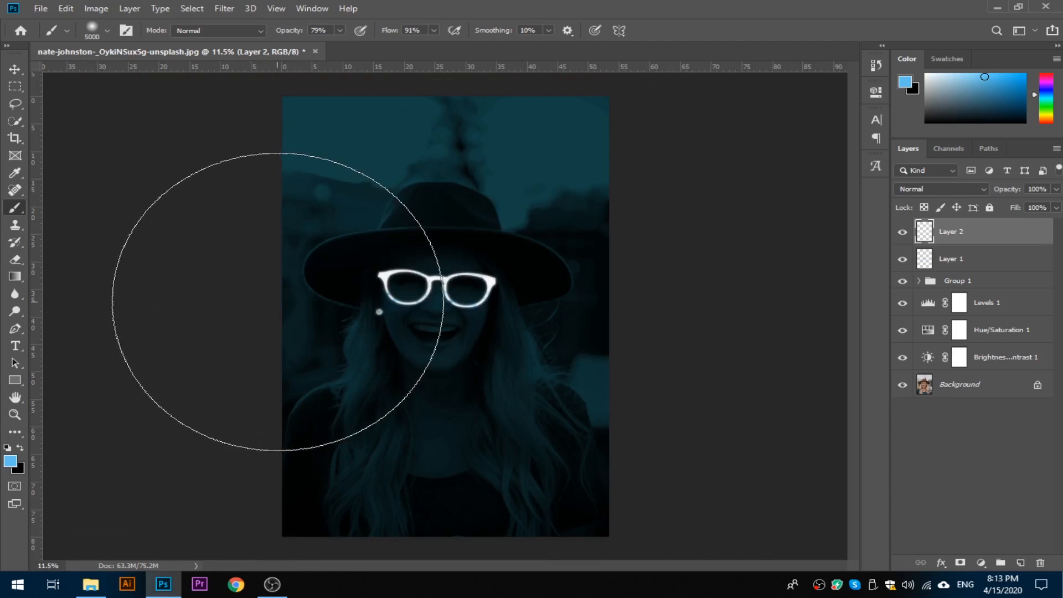
pyautogui.click(277, 301)
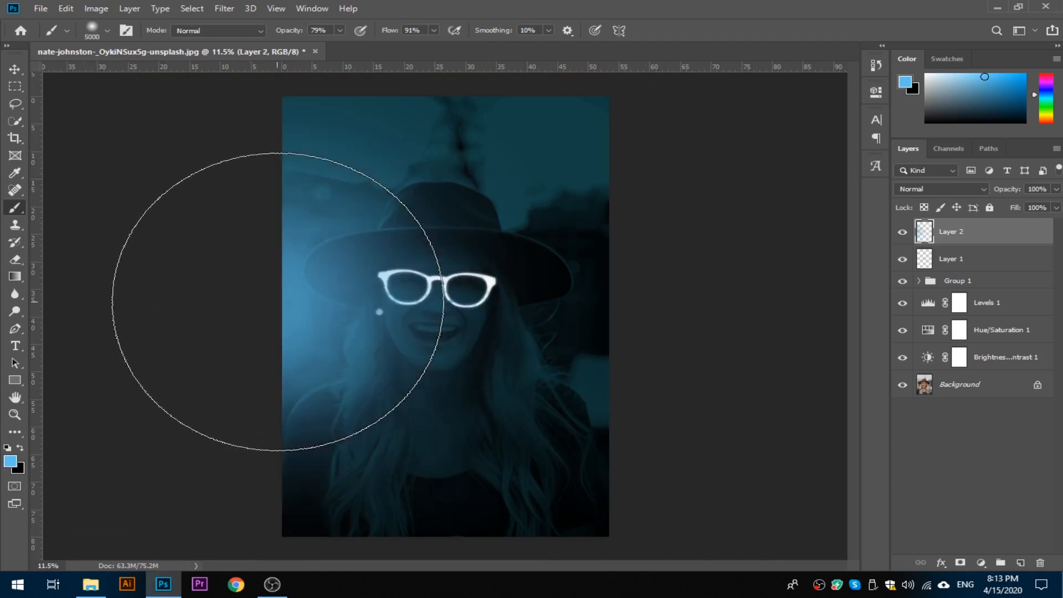
# Step: Set the glow layer's blending mode to Overlay and toggle its visibility to compare the effect
pyautogui.click(16, 78)
pyautogui.click(953, 189)
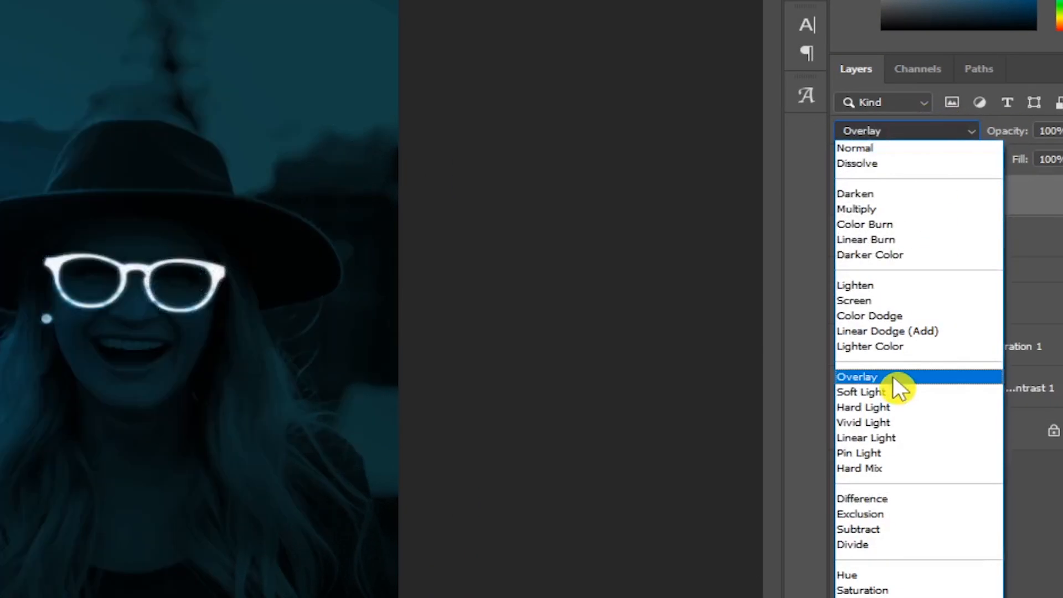
pyautogui.click(892, 377)
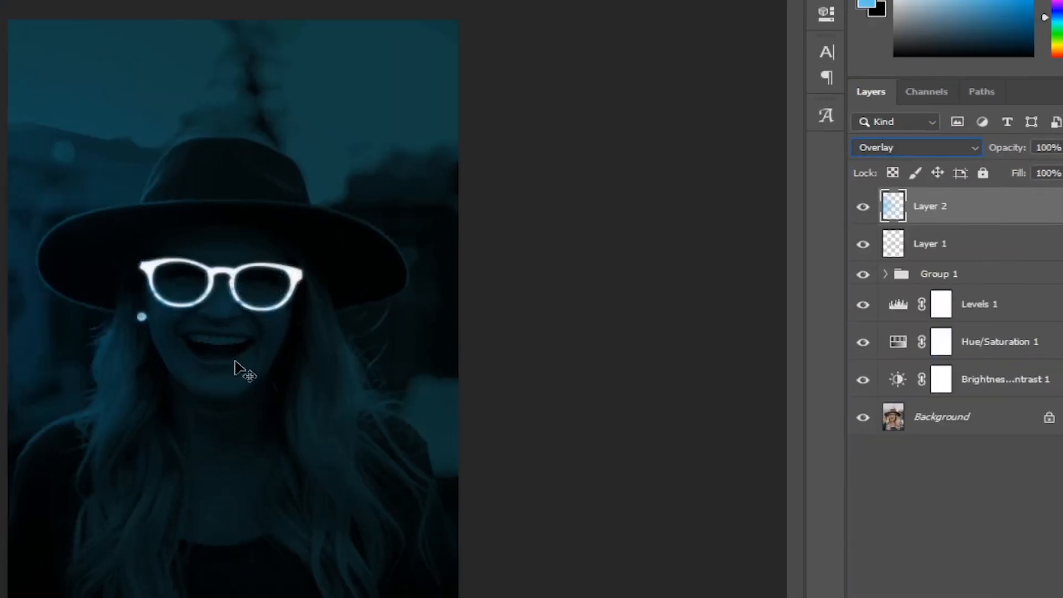
pyautogui.moveTo(393, 333); pyautogui.dragTo(422, 334)
pyautogui.moveTo(527, 334); pyautogui.dragTo(476, 316)
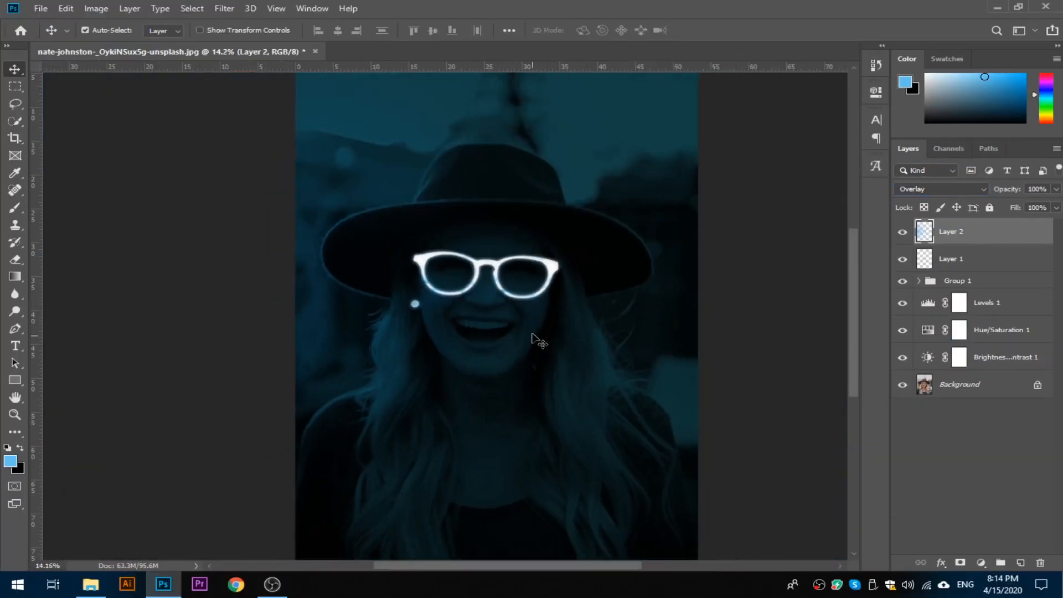
pyautogui.click(902, 232)
pyautogui.click(902, 232)
pyautogui.moveTo(478, 335); pyautogui.dragTo(867, 284)
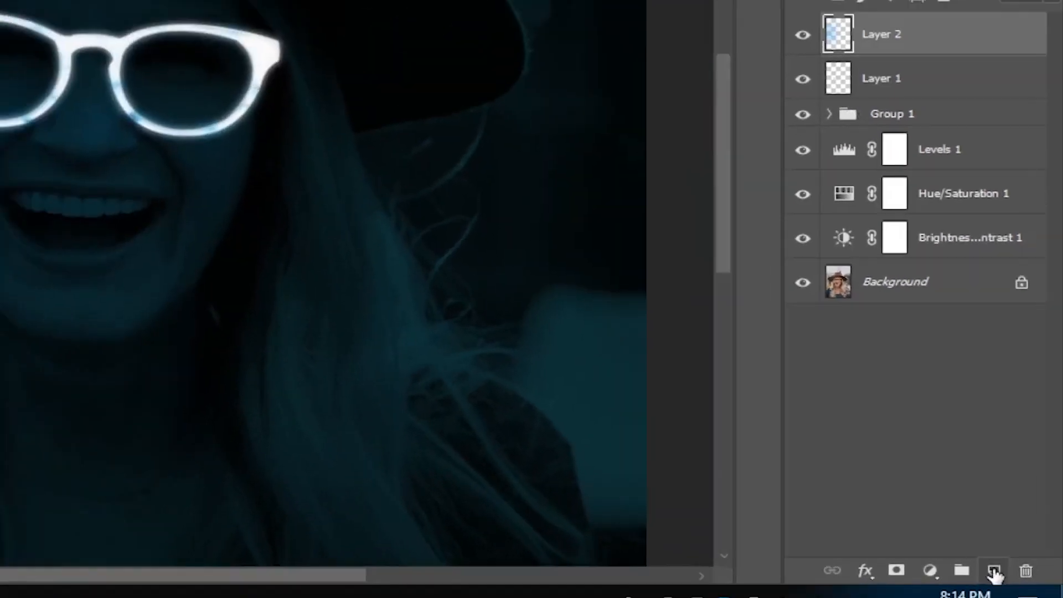
# Step: Add another new layer and paint a second large soft light blue glow at the photo's left edge
pyautogui.click(1019, 563)
pyautogui.click(15, 209)
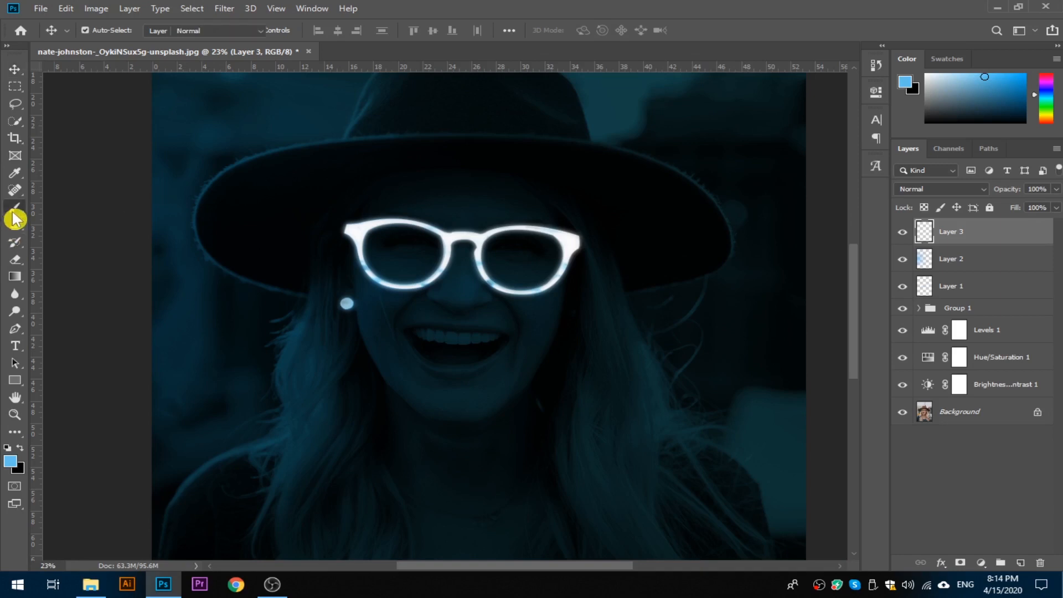
pyautogui.scroll(-5, 557, 360)
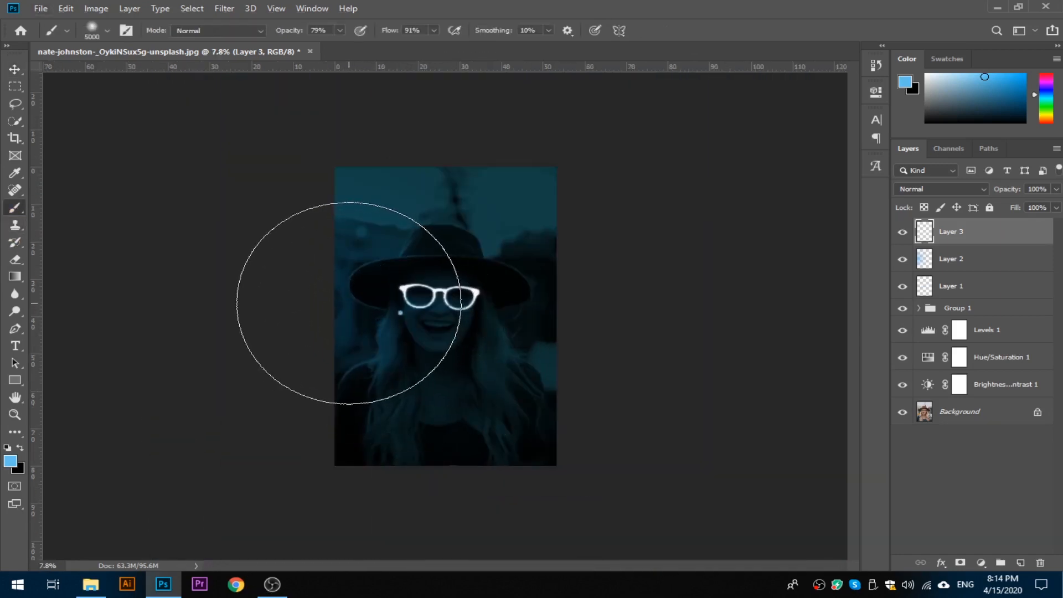
pyautogui.click(349, 303)
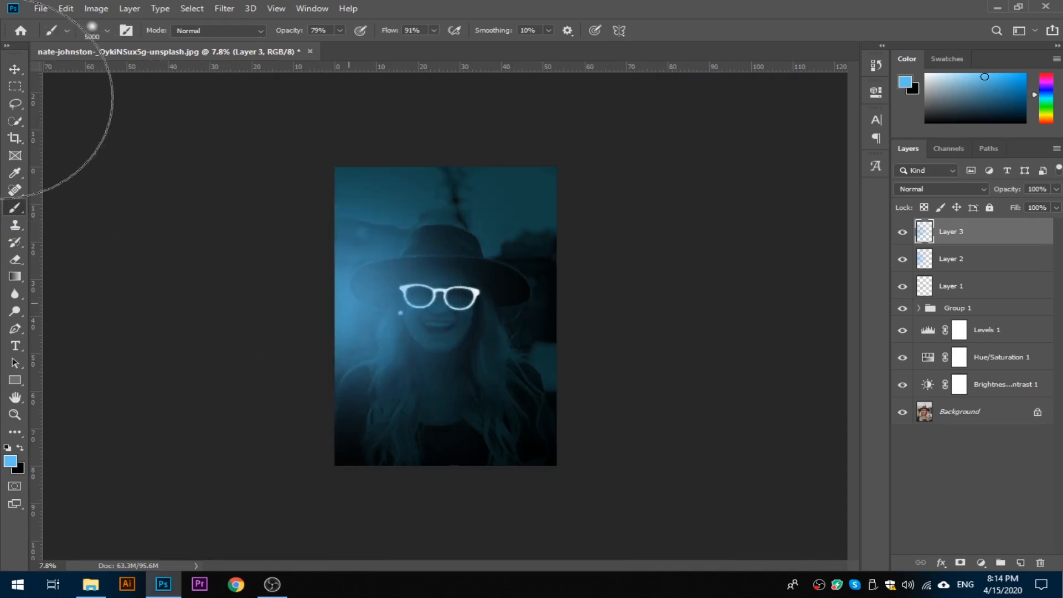
# Step: Set the second glow layer's blending mode to Overlay and check the portrait up close
pyautogui.click(20, 68)
pyautogui.click(950, 189)
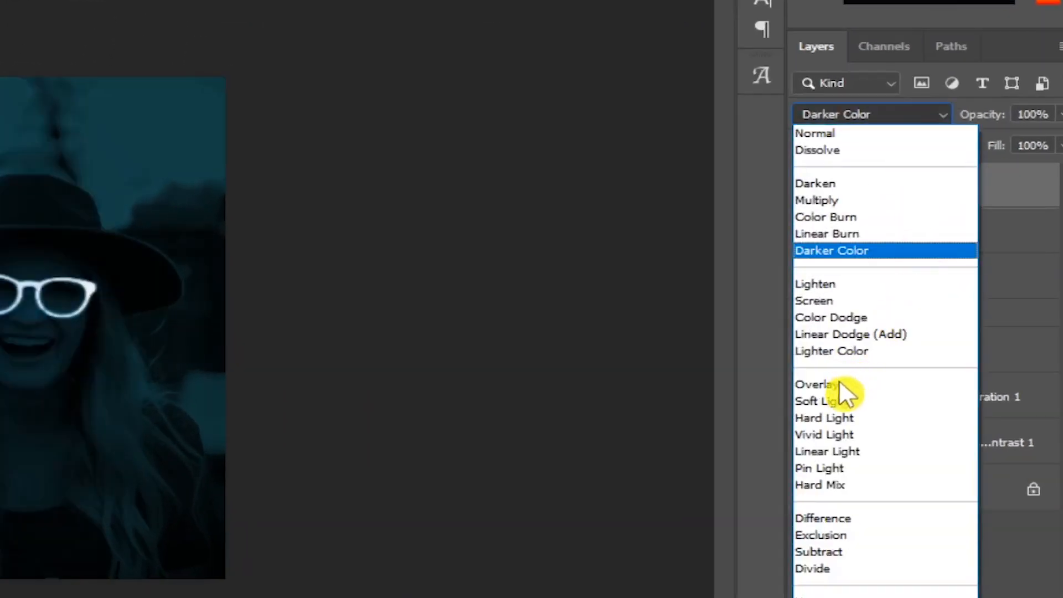
pyautogui.click(838, 383)
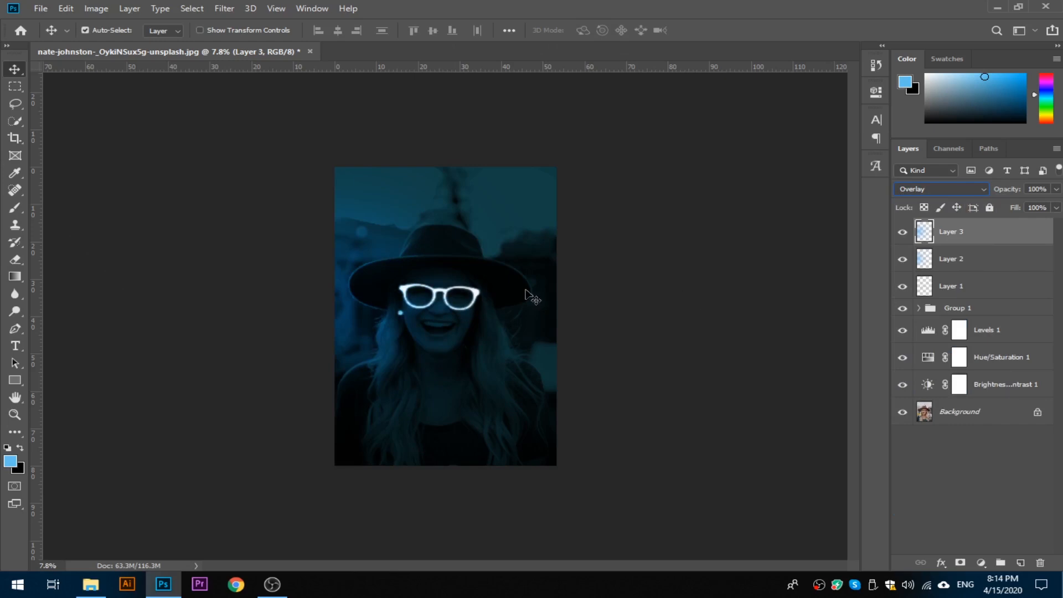
pyautogui.hotkey('ctrl', '0')
pyautogui.moveTo(356, 334); pyautogui.dragTo(391, 334)
pyautogui.moveTo(576, 353); pyautogui.dragTo(529, 344)
pyautogui.moveTo(446, 321); pyautogui.dragTo(473, 319)
pyautogui.moveTo(396, 299); pyautogui.dragTo(447, 302)
pyautogui.moveTo(813, 307); pyautogui.dragTo(767, 291)
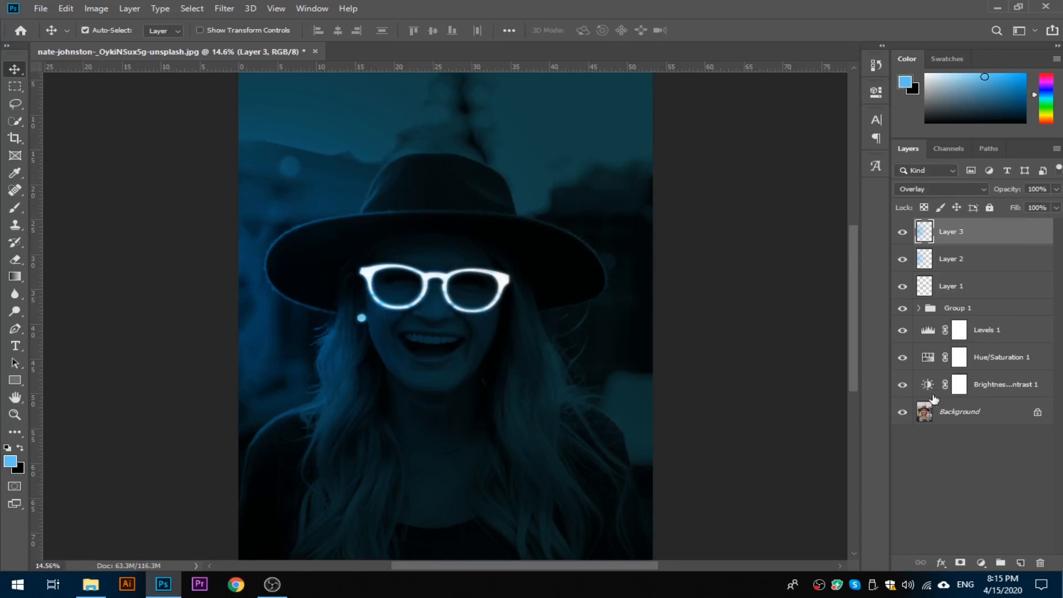
# Step: Add a Hue/Saturation adjustment layer above all layers and turn on Colorize
pyautogui.click(981, 562)
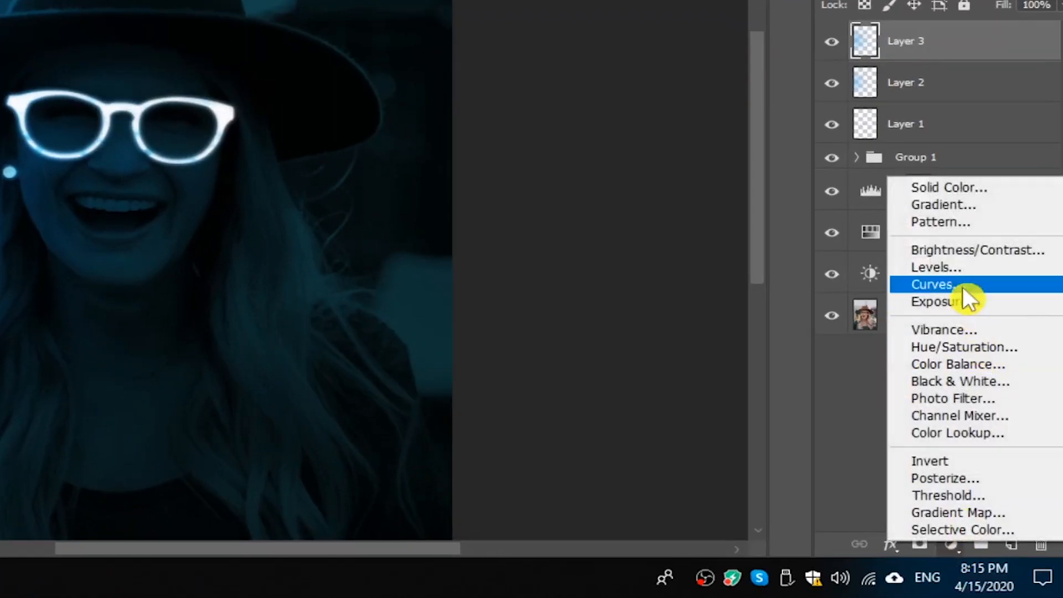
pyautogui.click(992, 348)
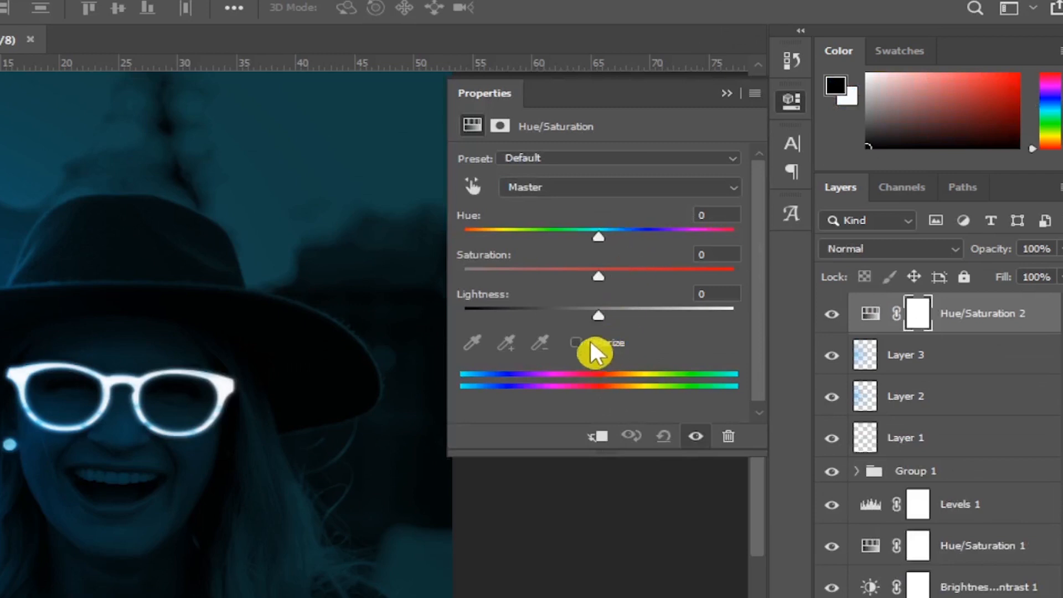
pyautogui.click(576, 343)
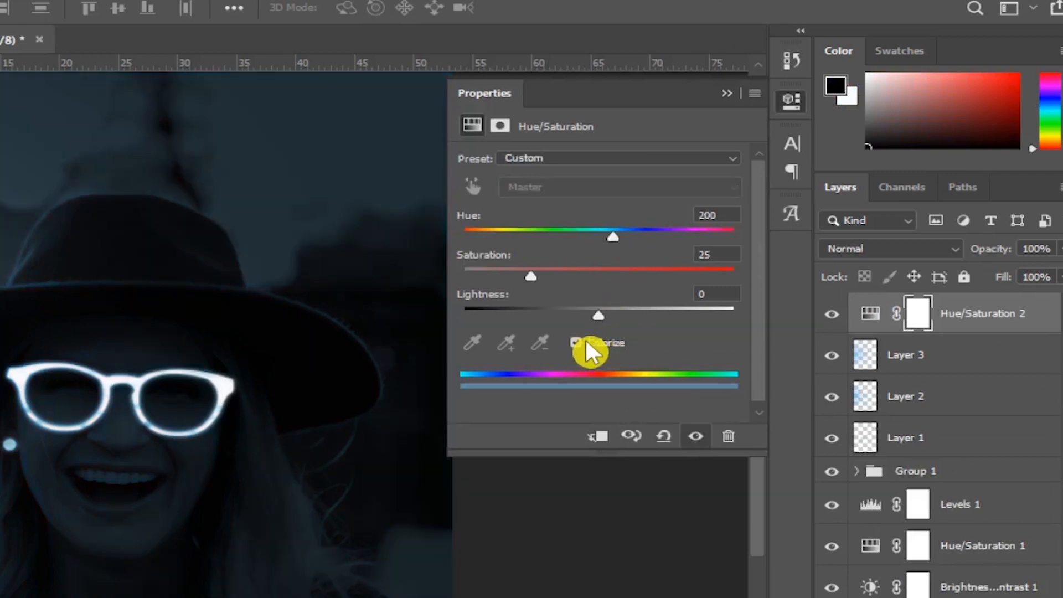
# Step: Set the new adjustment's hue to 210 and saturation to 68 to tint the whole portrait blue
pyautogui.moveTo(613, 231); pyautogui.dragTo(660, 233)
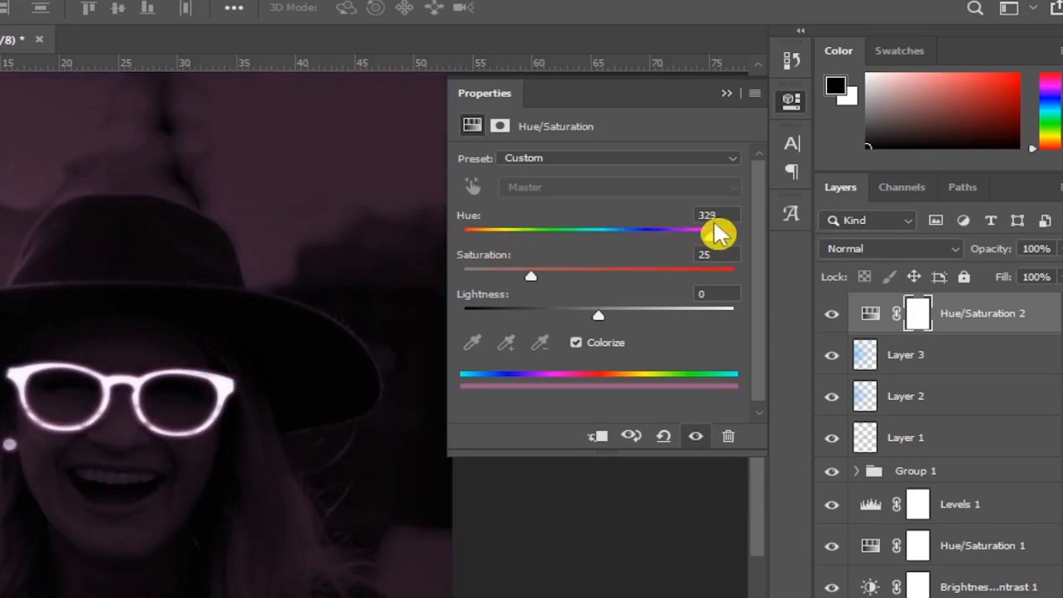
pyautogui.moveTo(729, 223); pyautogui.dragTo(599, 203)
pyautogui.moveTo(531, 276); pyautogui.dragTo(649, 278)
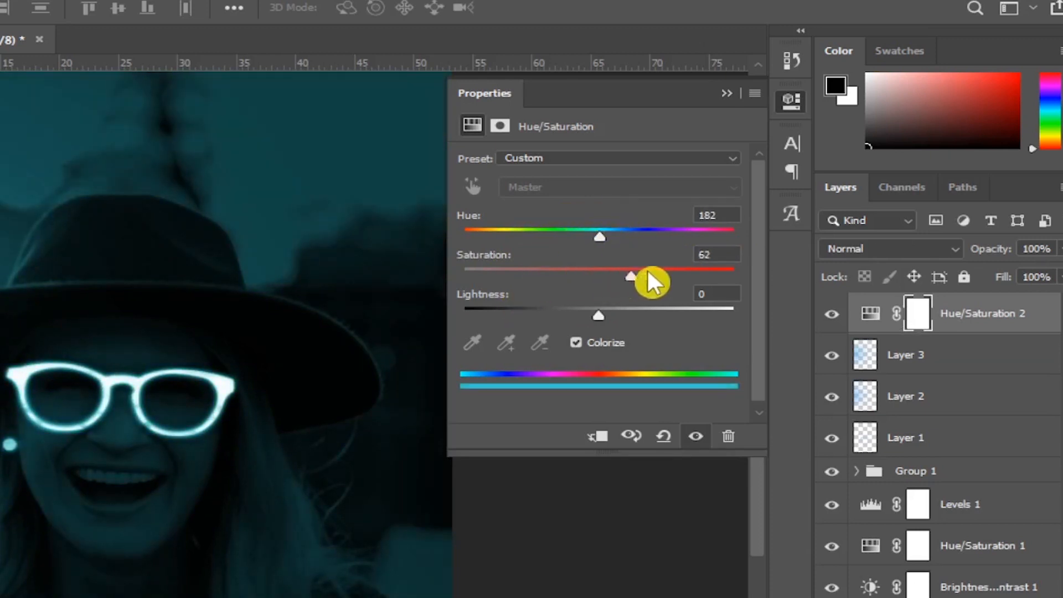
pyautogui.moveTo(608, 233); pyautogui.dragTo(619, 232)
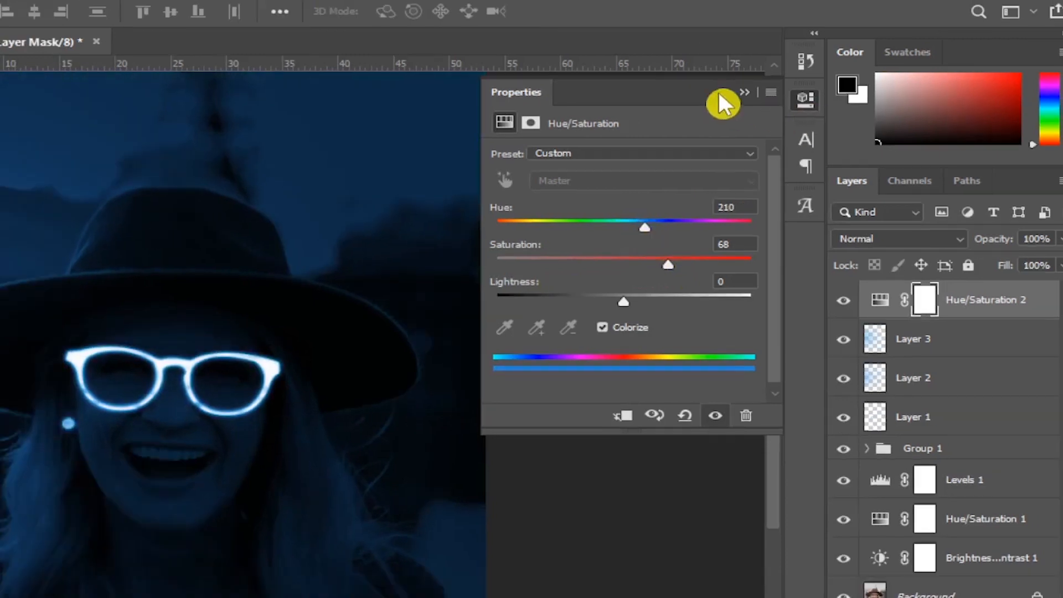
pyautogui.click(726, 93)
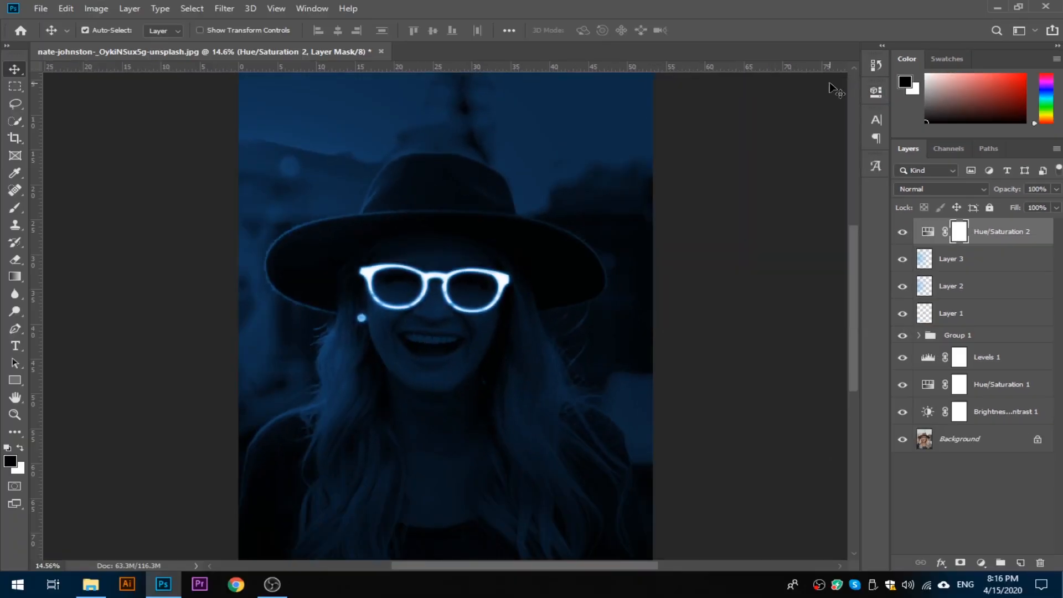